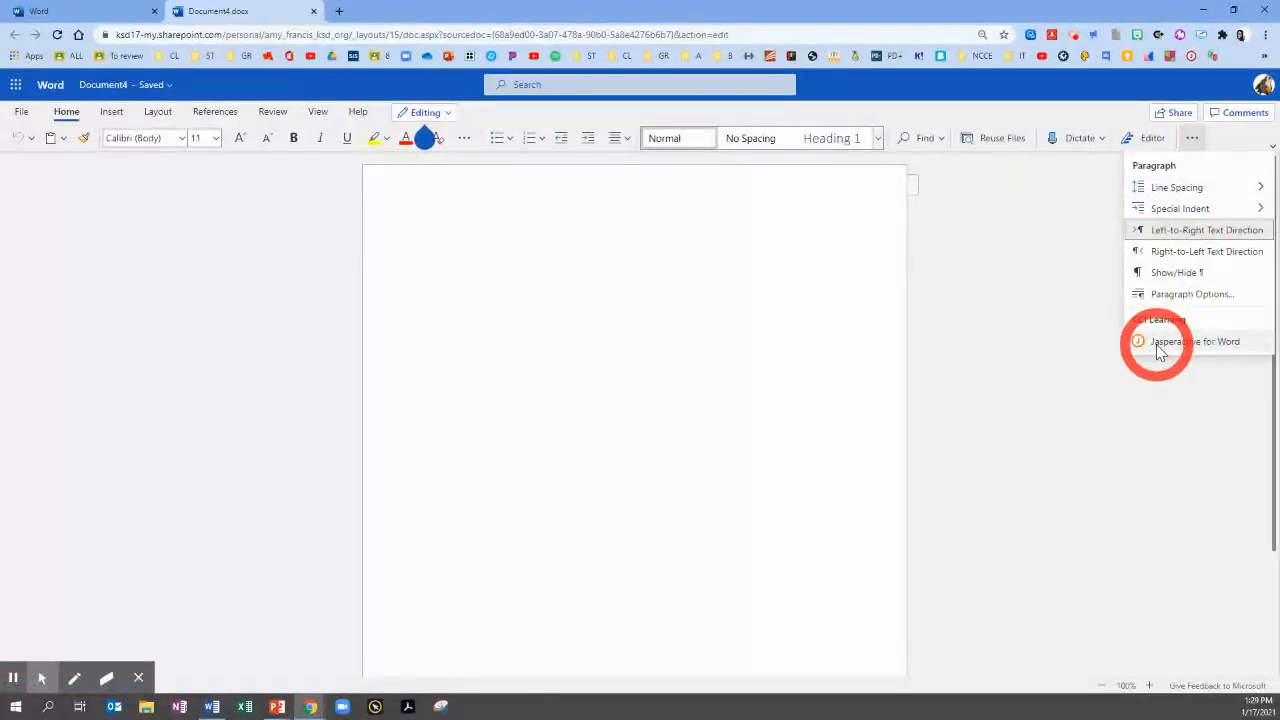
Open the Jasperactive for Word add-in and view the admin-managed list of Office add-ins
click(1160, 344)
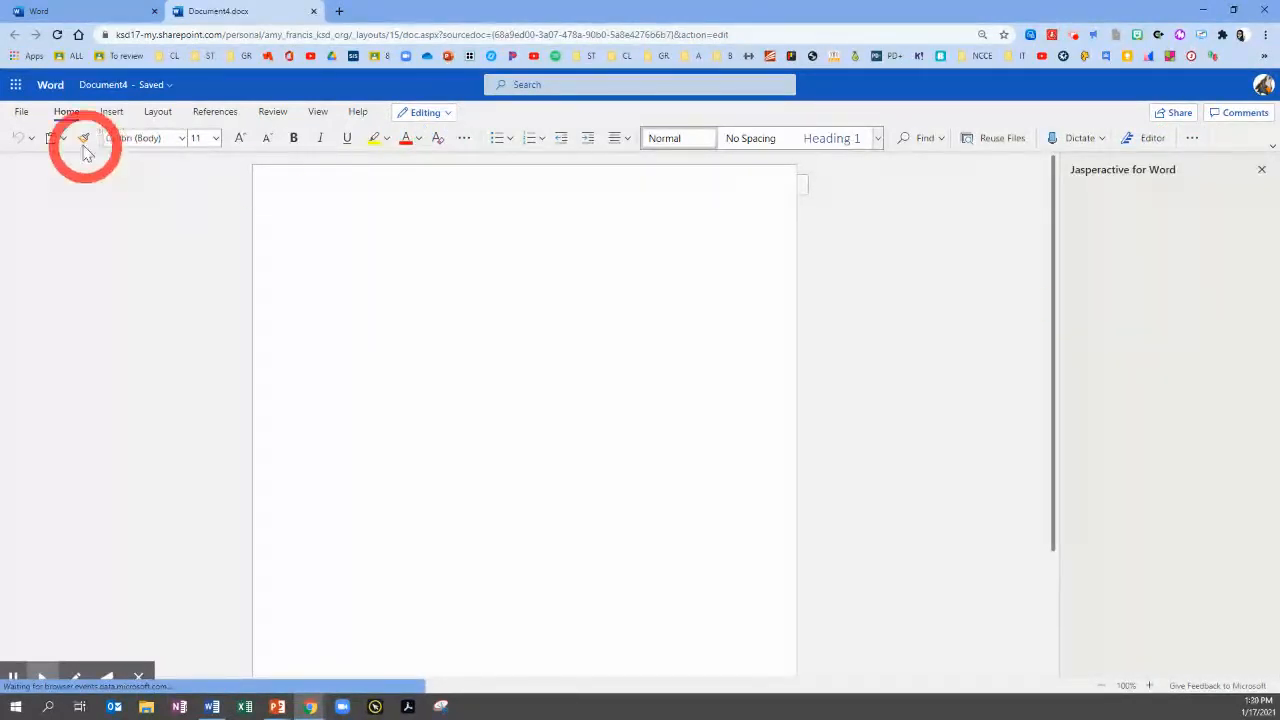
click(110, 114)
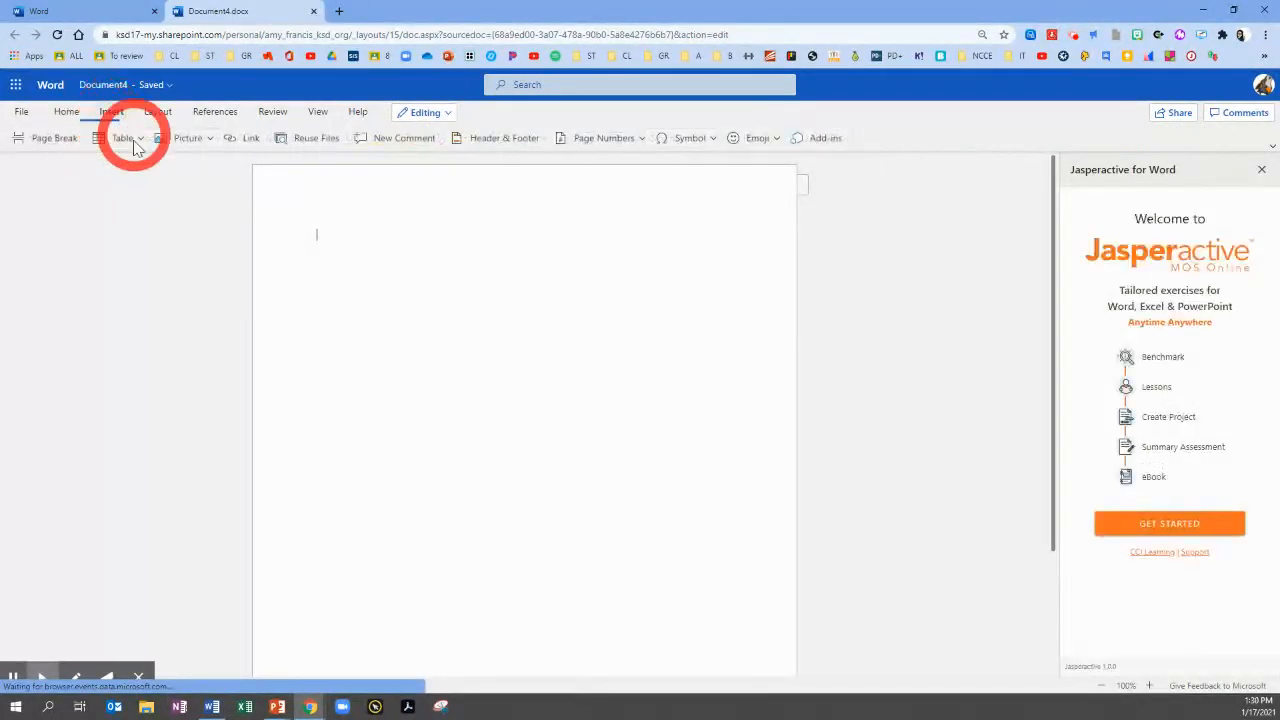
click(820, 145)
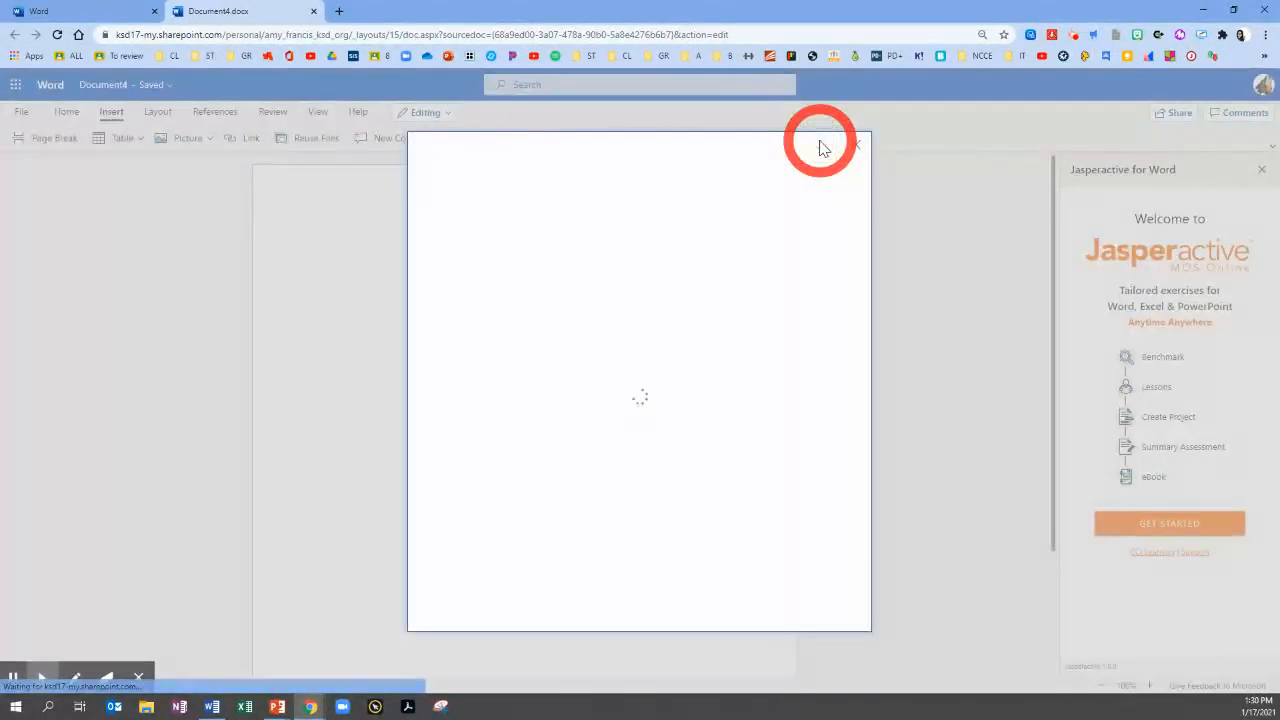
click(589, 191)
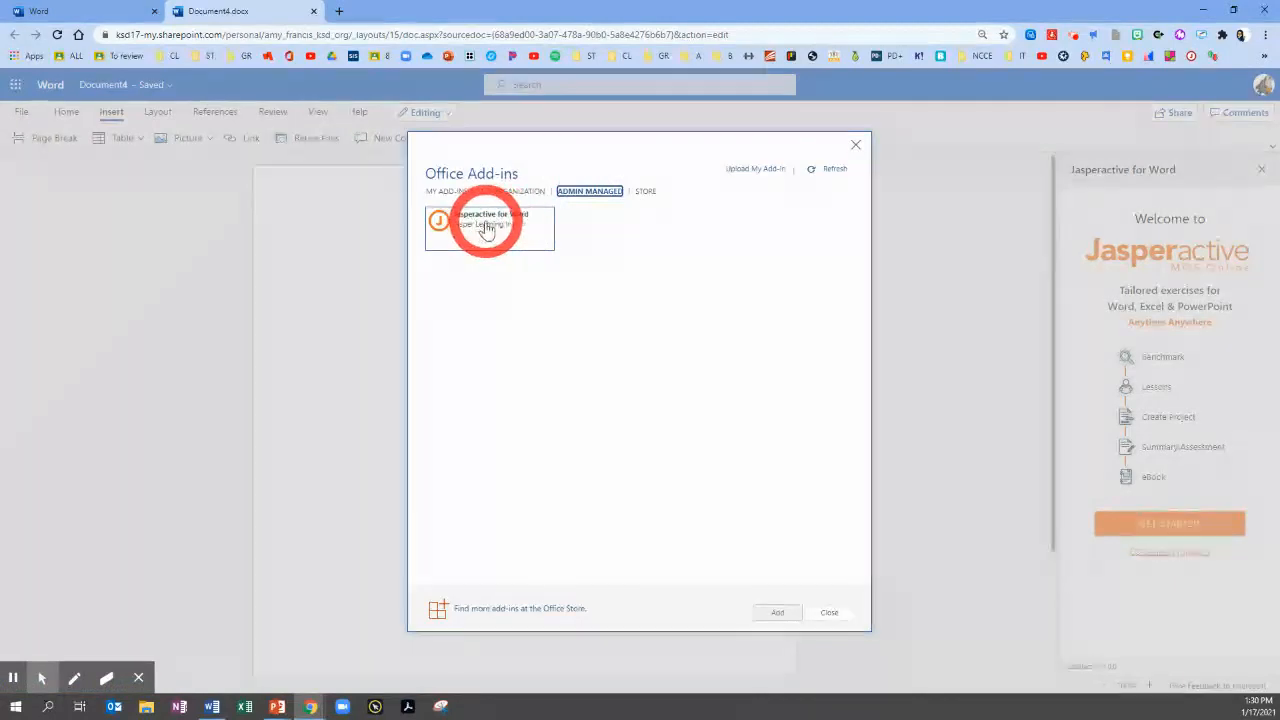
click(856, 136)
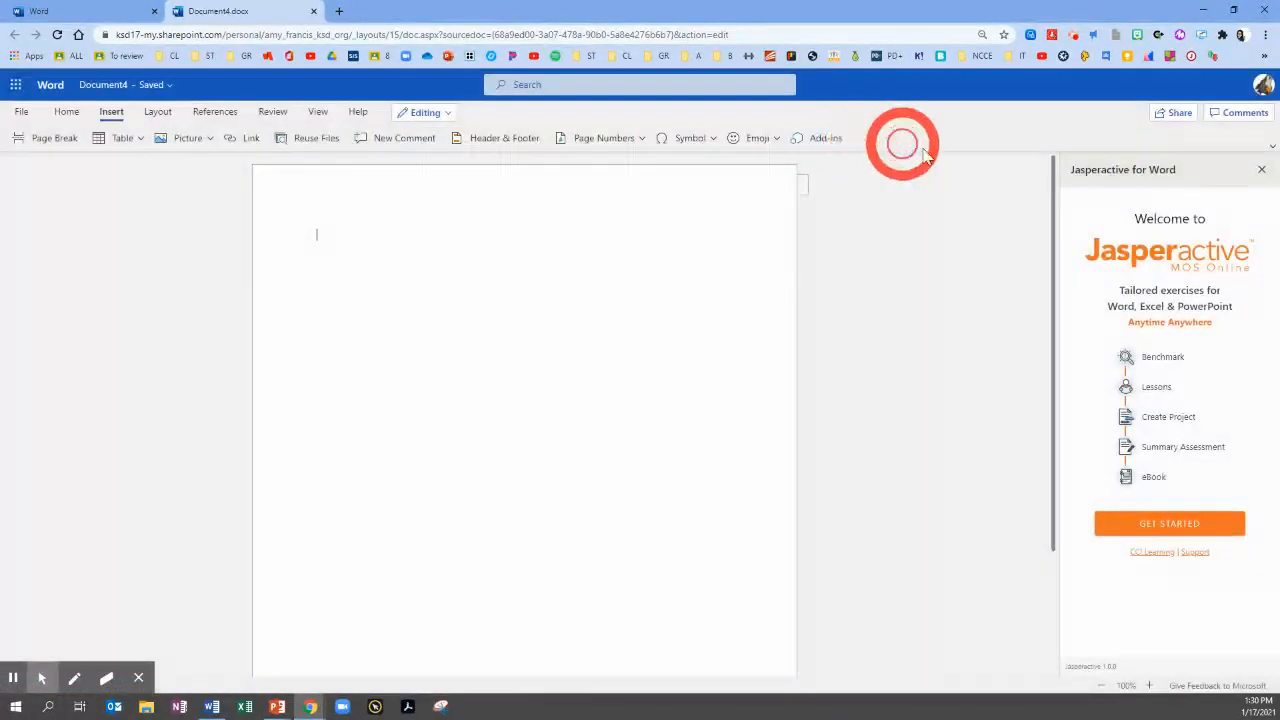
Start the "Learn to create a simple table" exercise in Jasperactive's Manage Tables and Lists lesson
click(1177, 528)
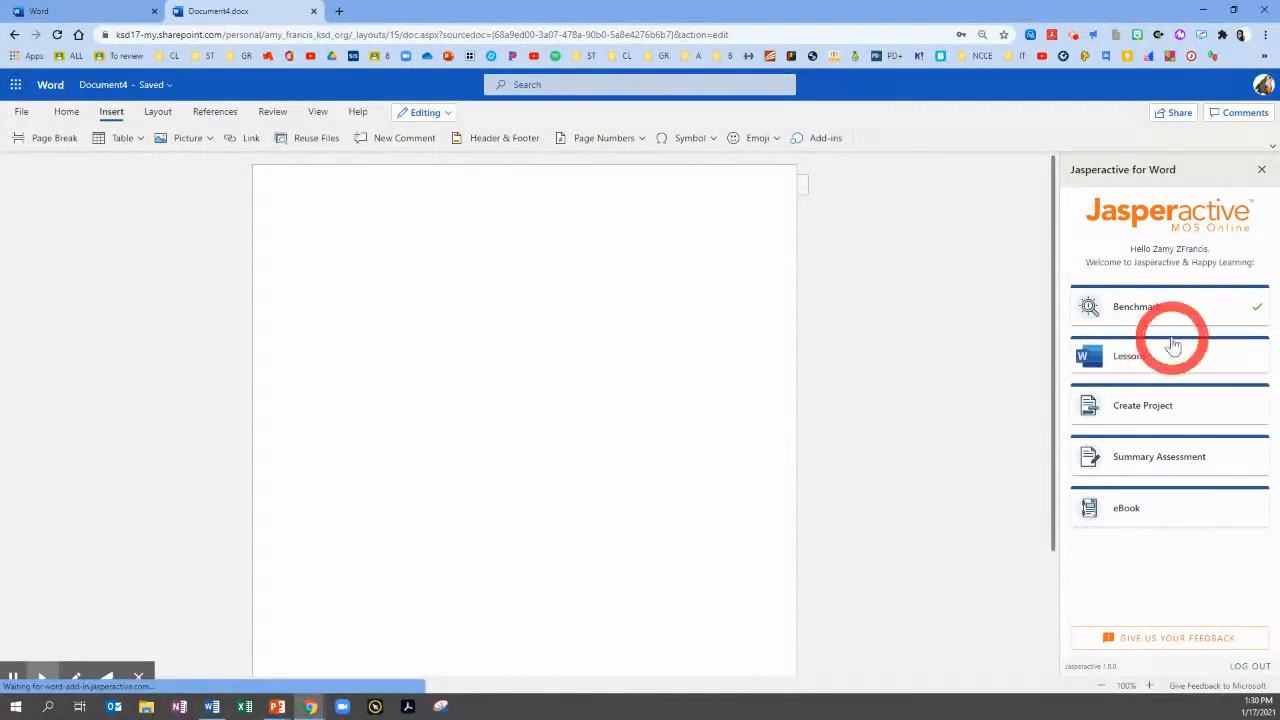
click(1127, 362)
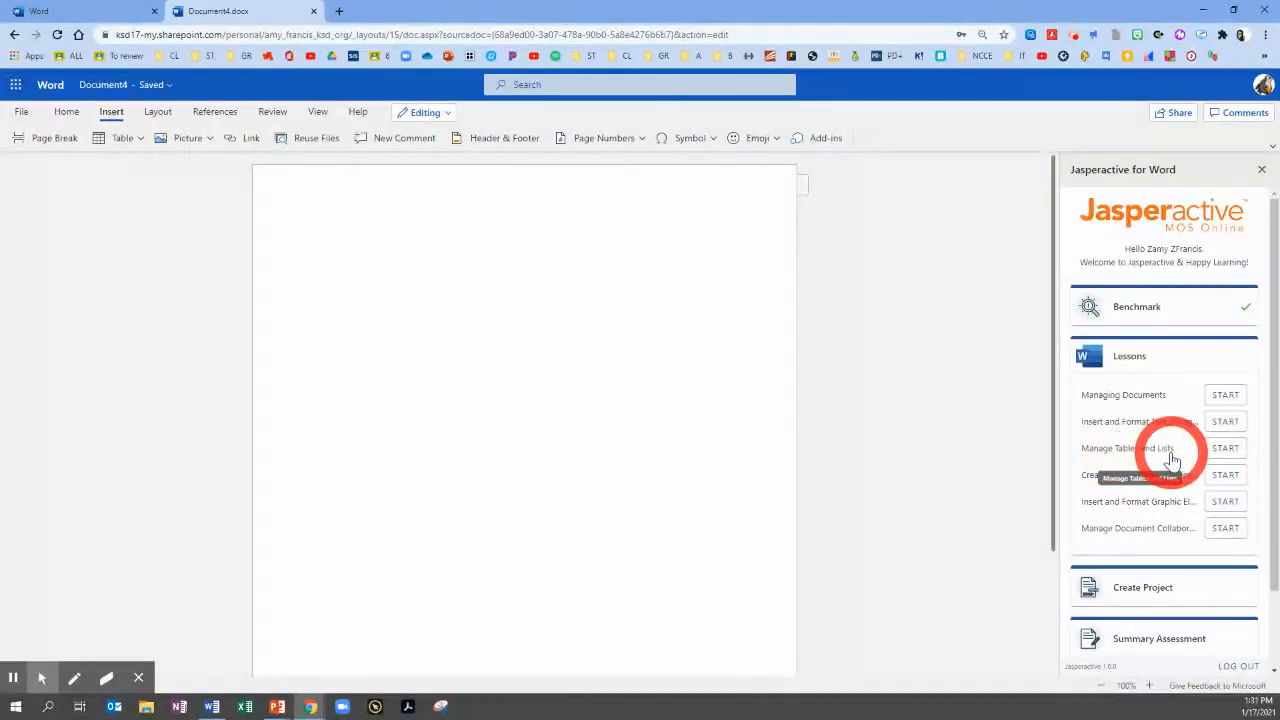
click(1224, 450)
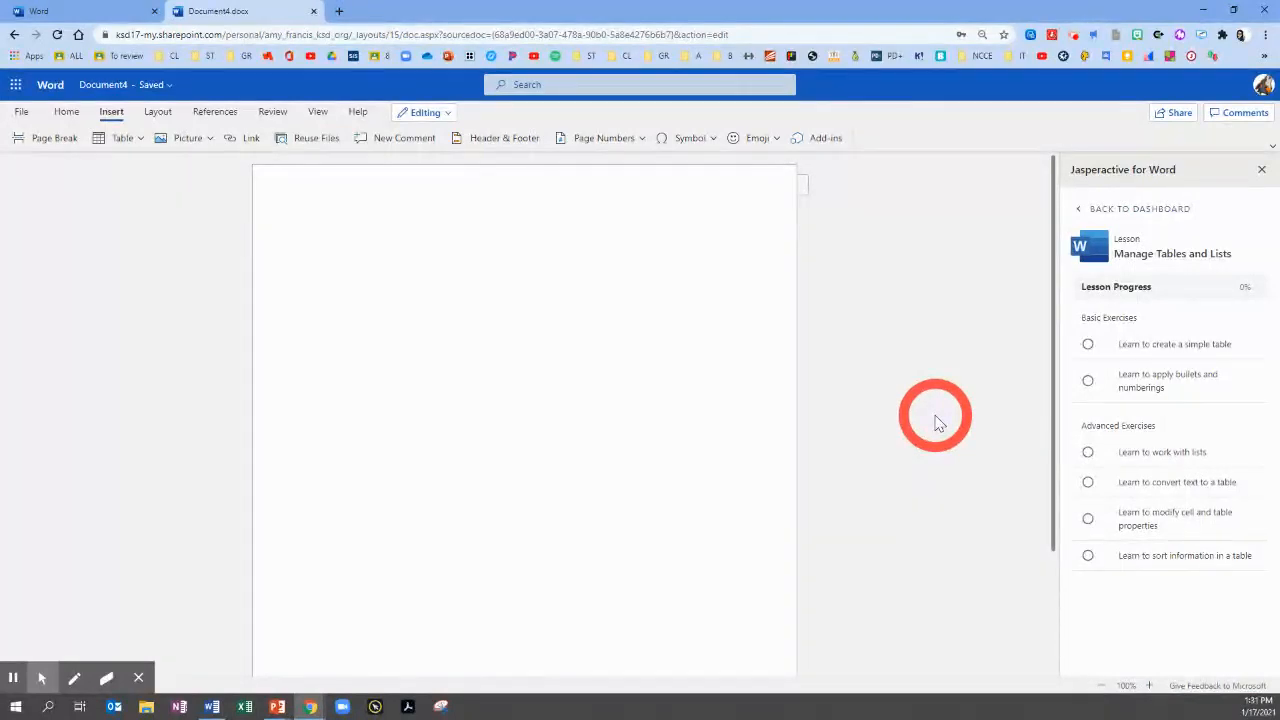
click(1089, 350)
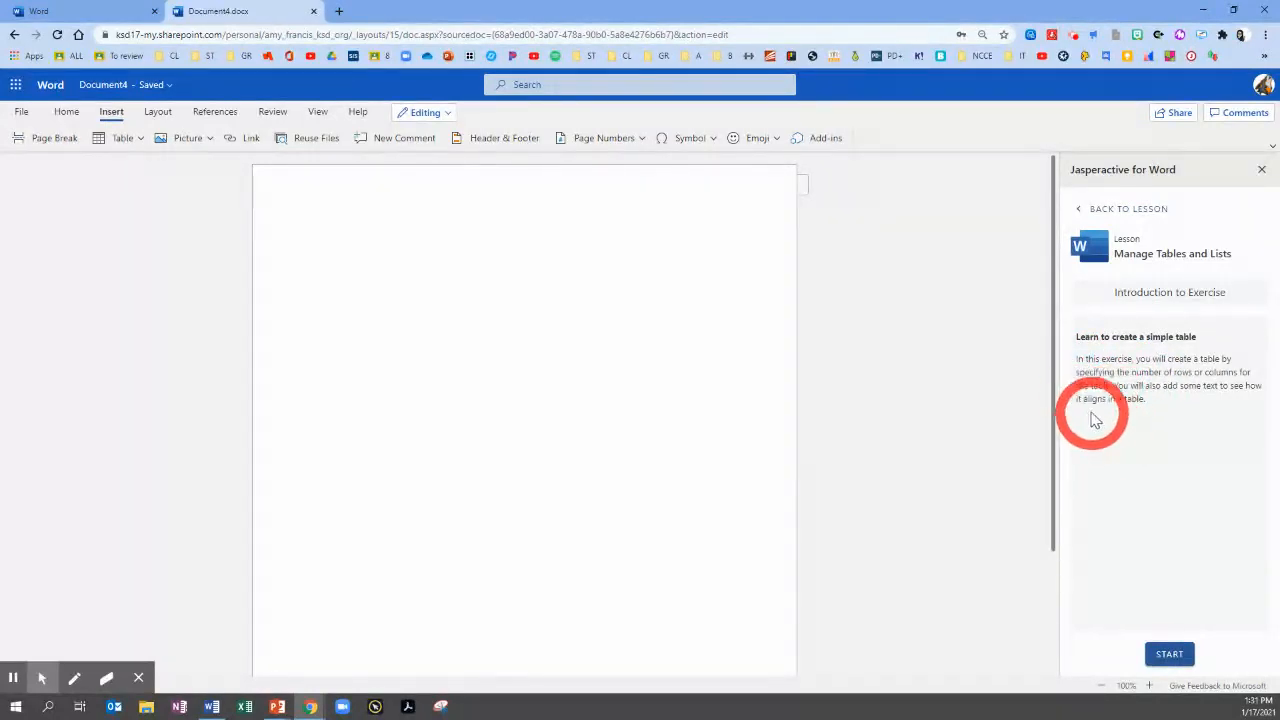
click(1166, 646)
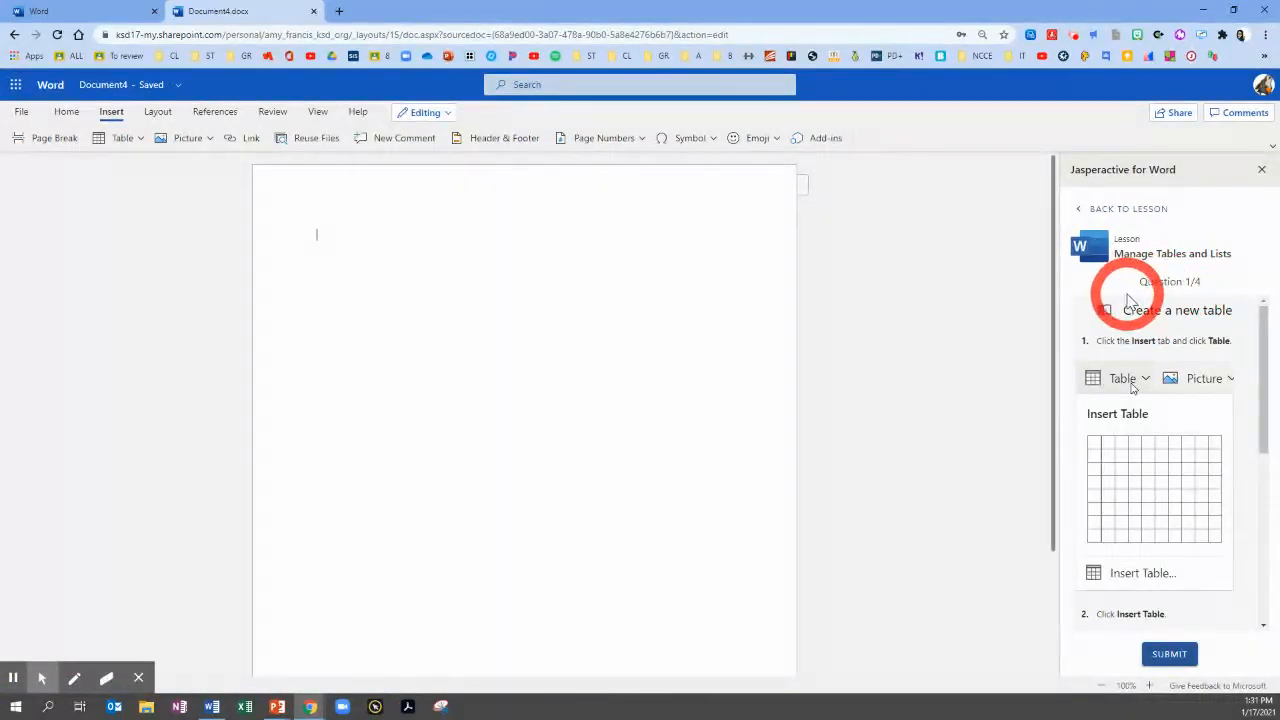
Insert a table with 4 columns and 5 rows, following the exercise instructions
click(119, 143)
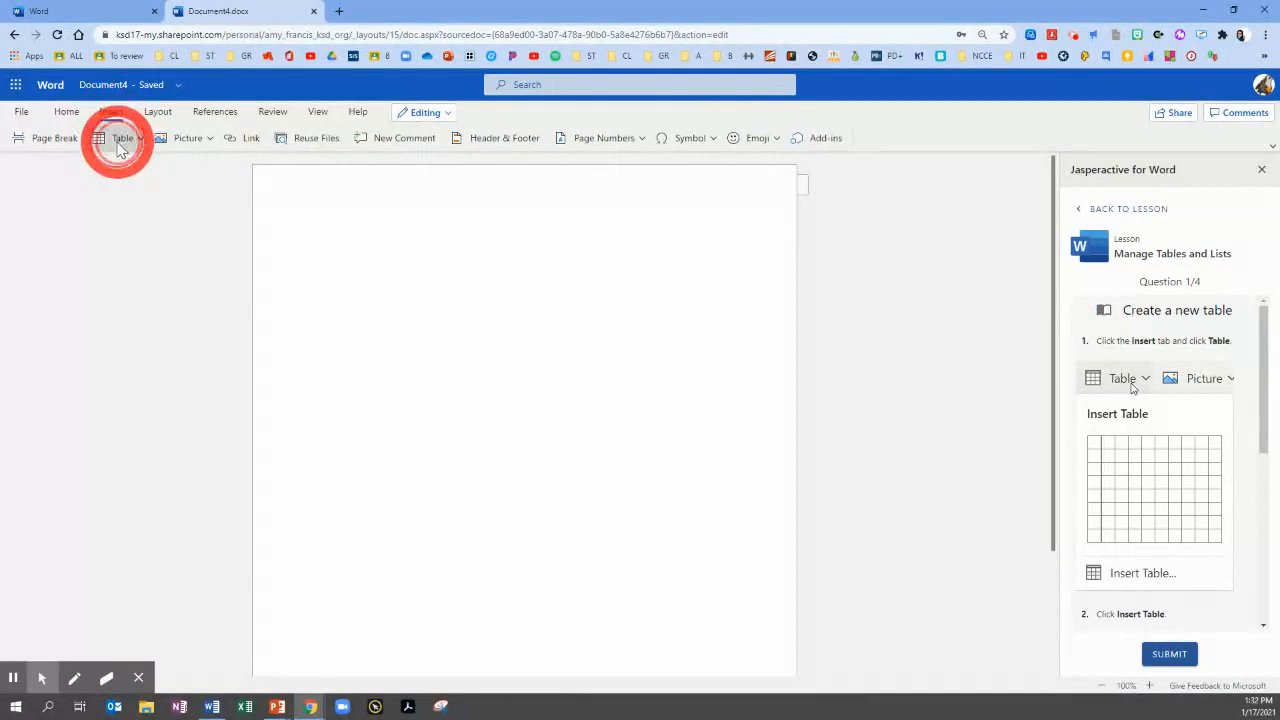
click(1267, 432)
scroll(1156, 381, down, 2)
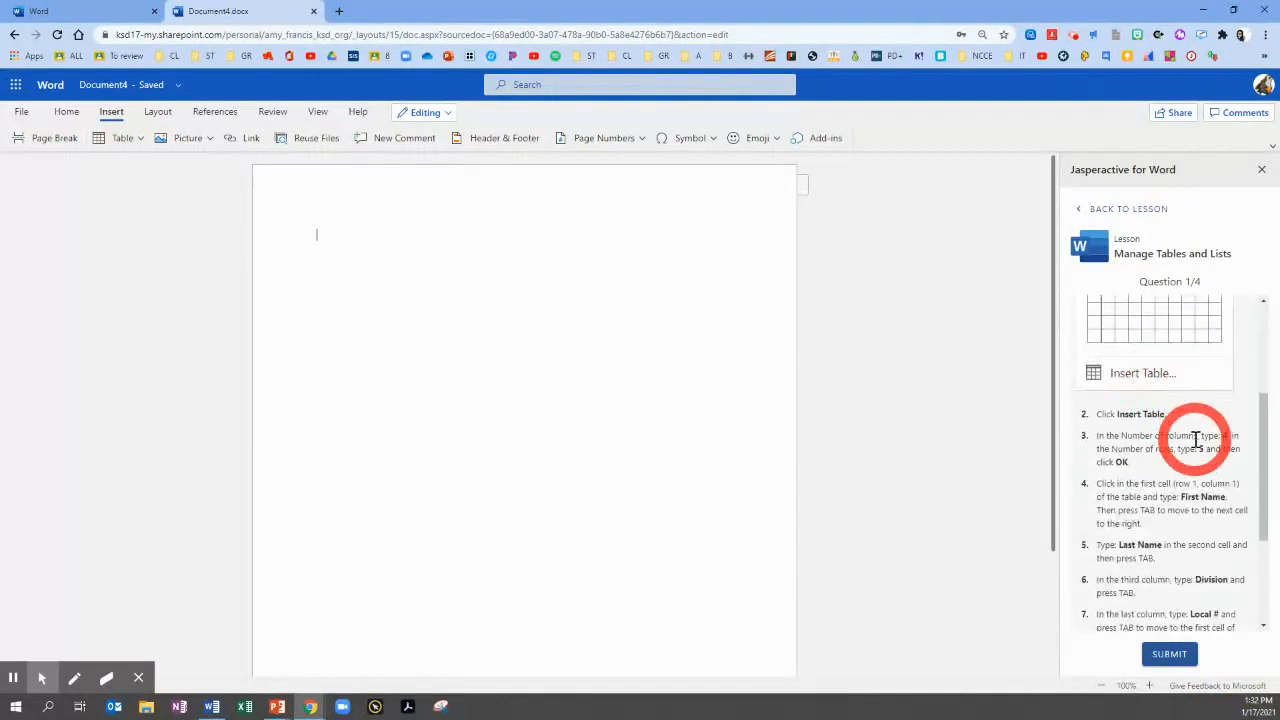
scroll(1194, 437, down, 2)
scroll(1194, 443, up, 1)
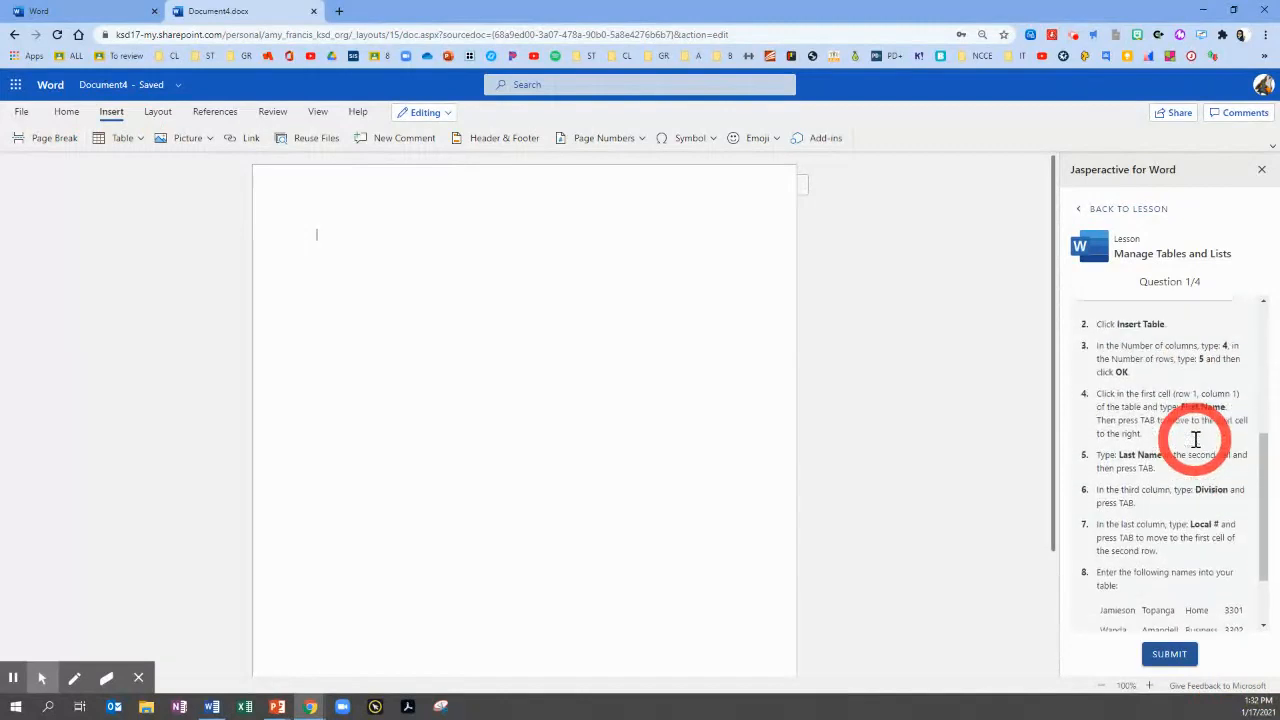
click(122, 138)
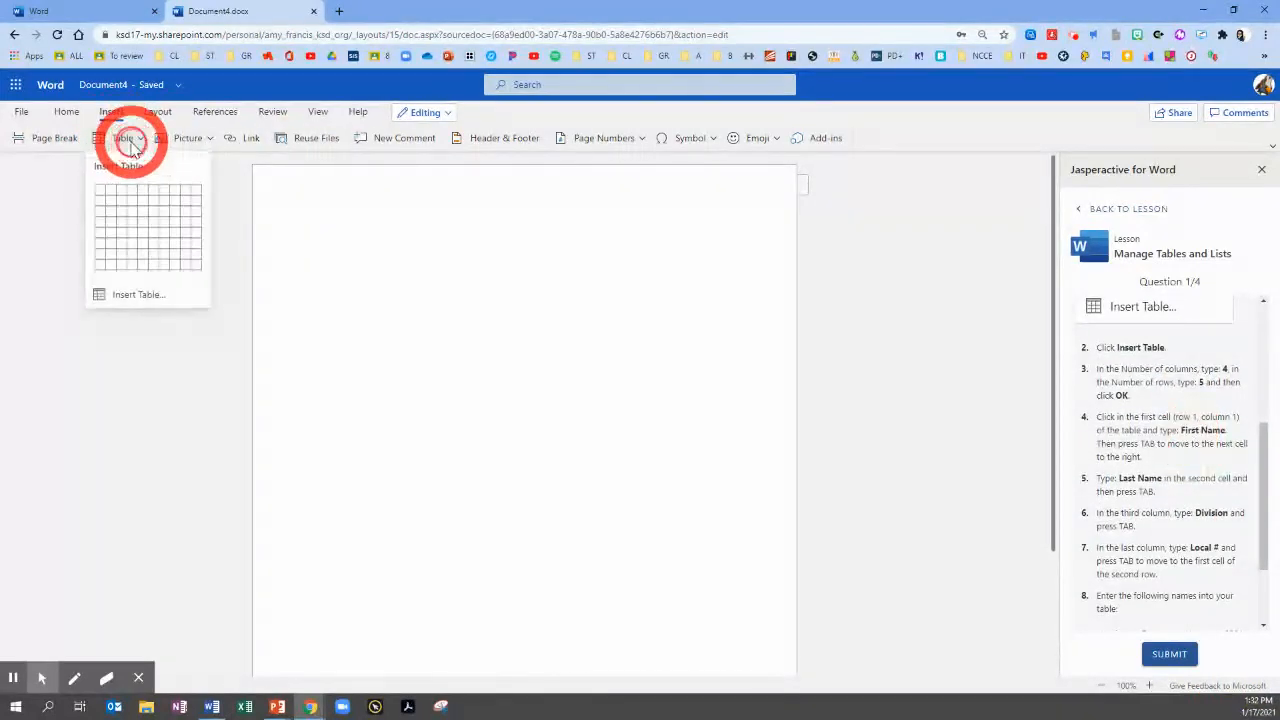
click(120, 298)
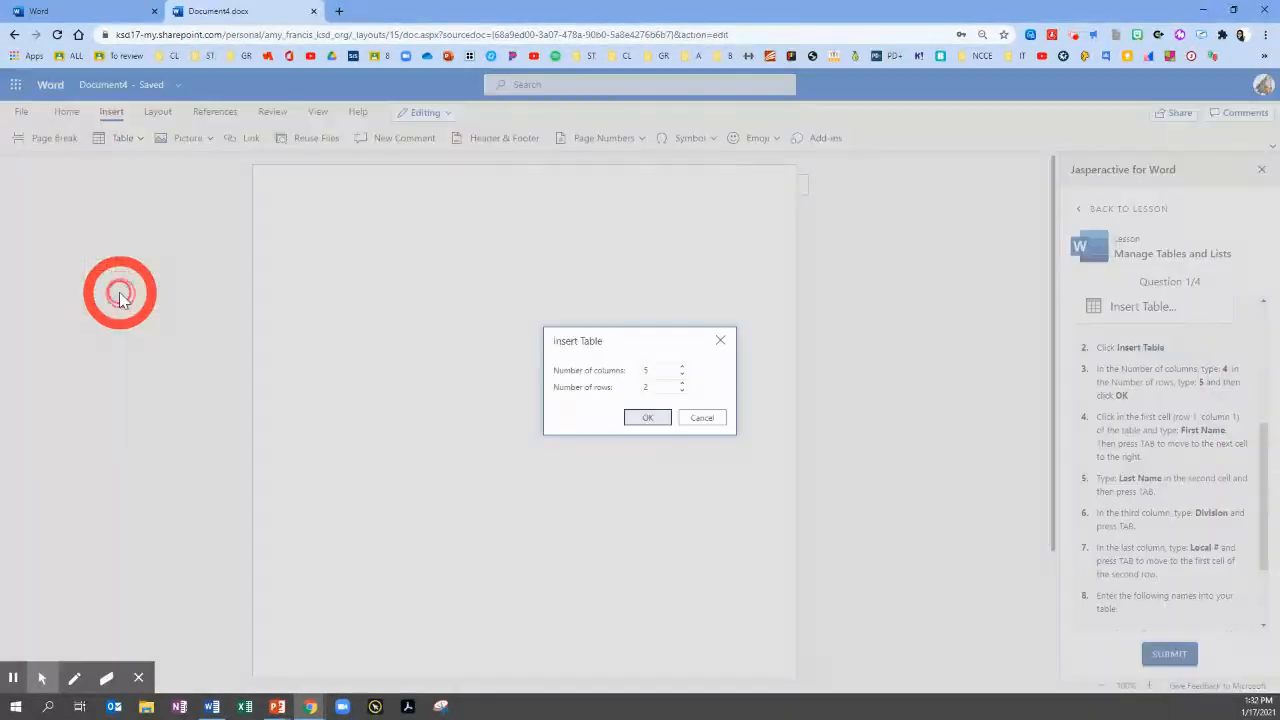
click(651, 370)
text(4)
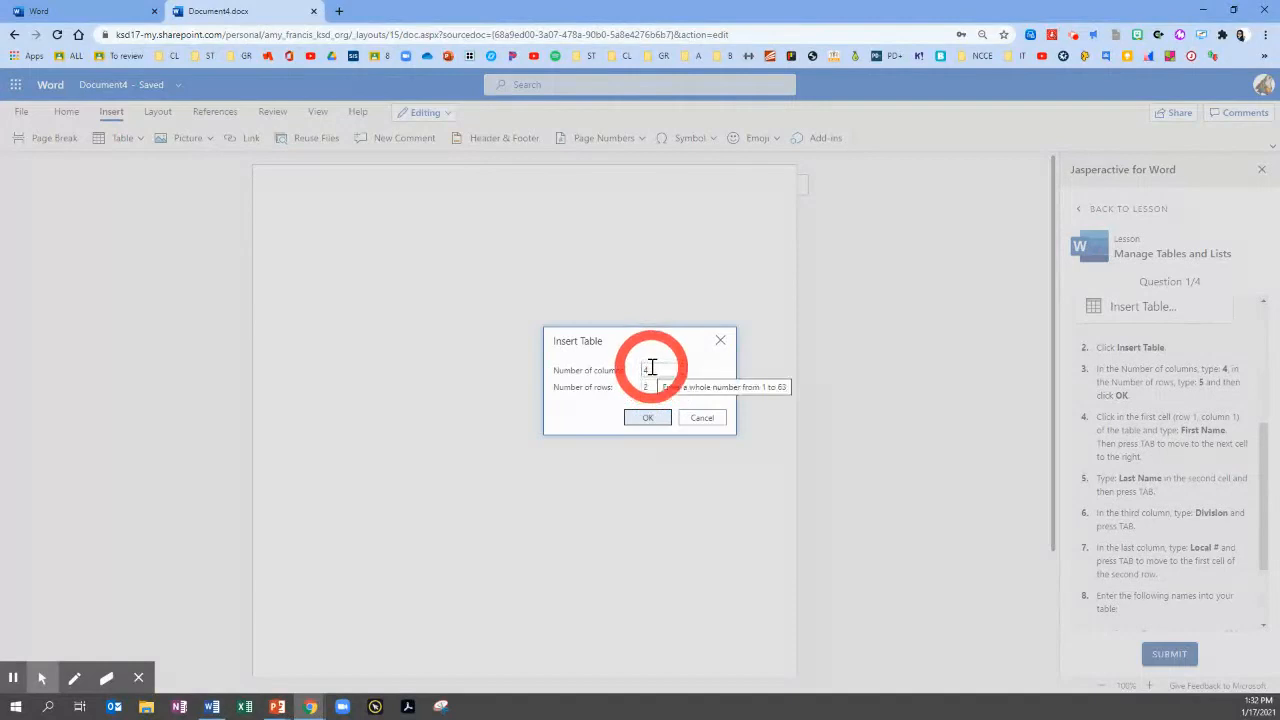
click(682, 384)
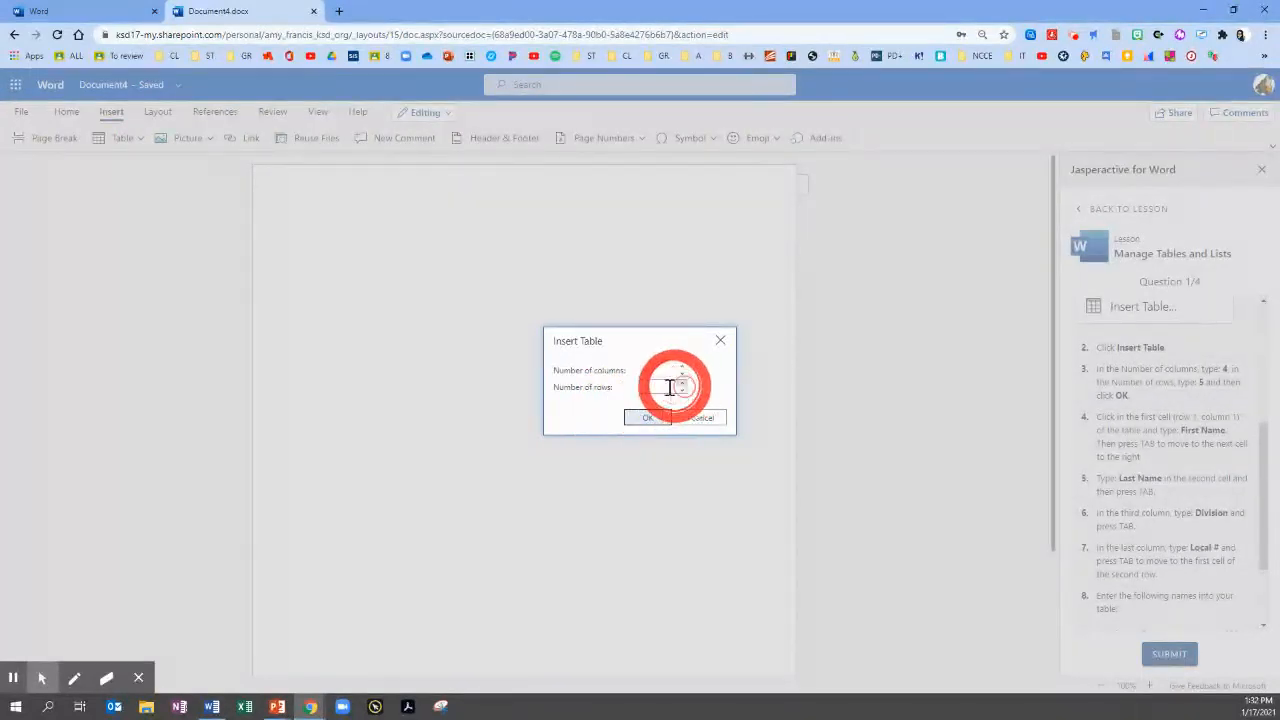
drag(669, 387, 645, 389)
text(5)
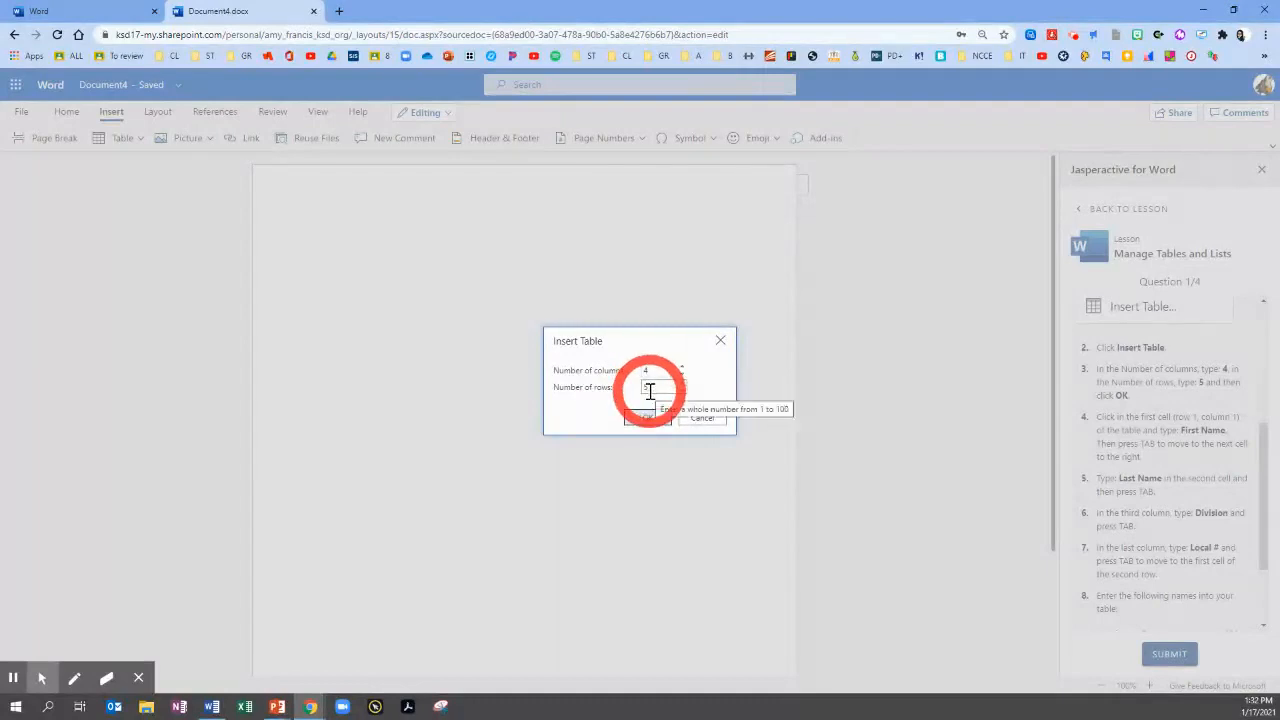
click(648, 419)
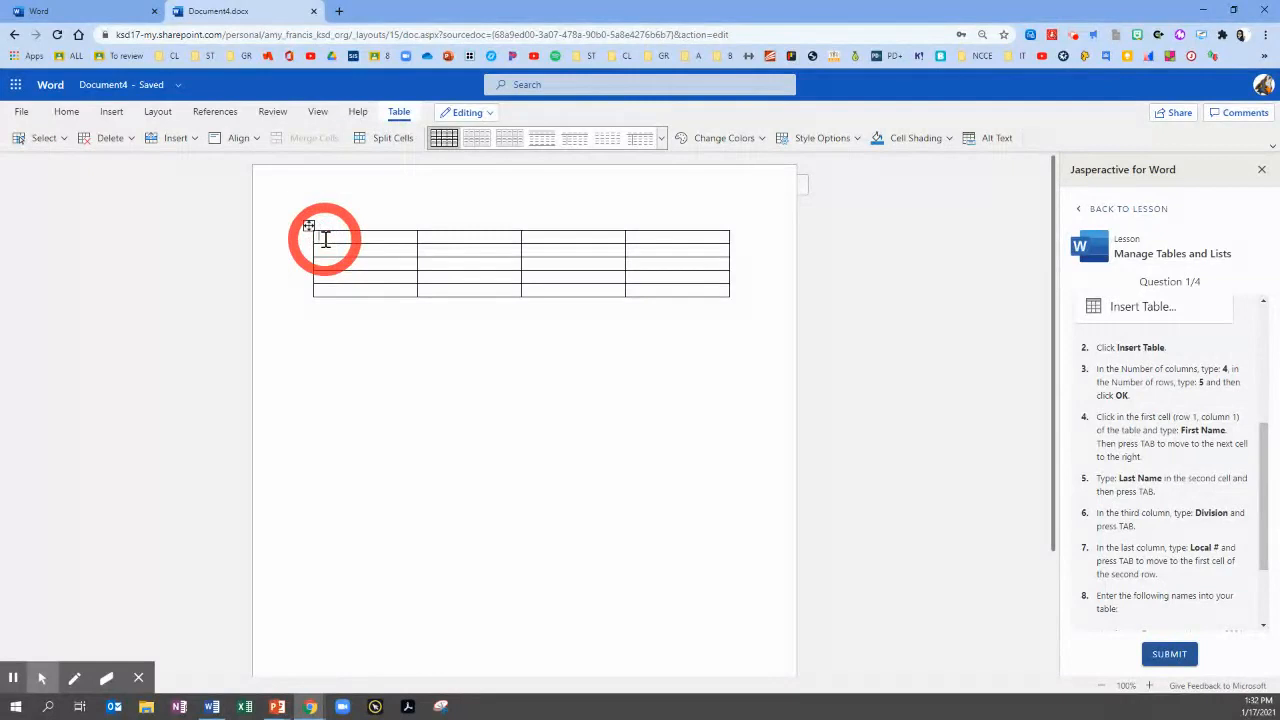
Fill the table's first row with the headings First Name, Last Name, Division and Local #, copying the last one from the instructions
text(irst Name)
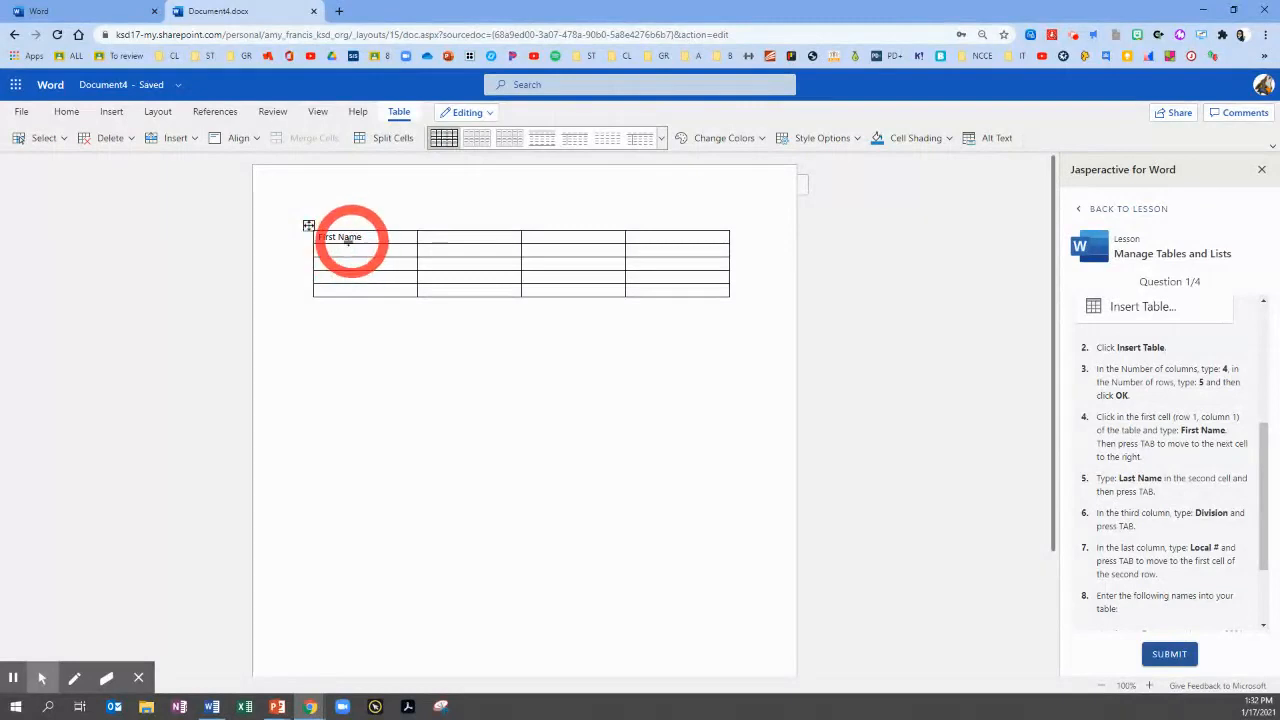
key(Tab)
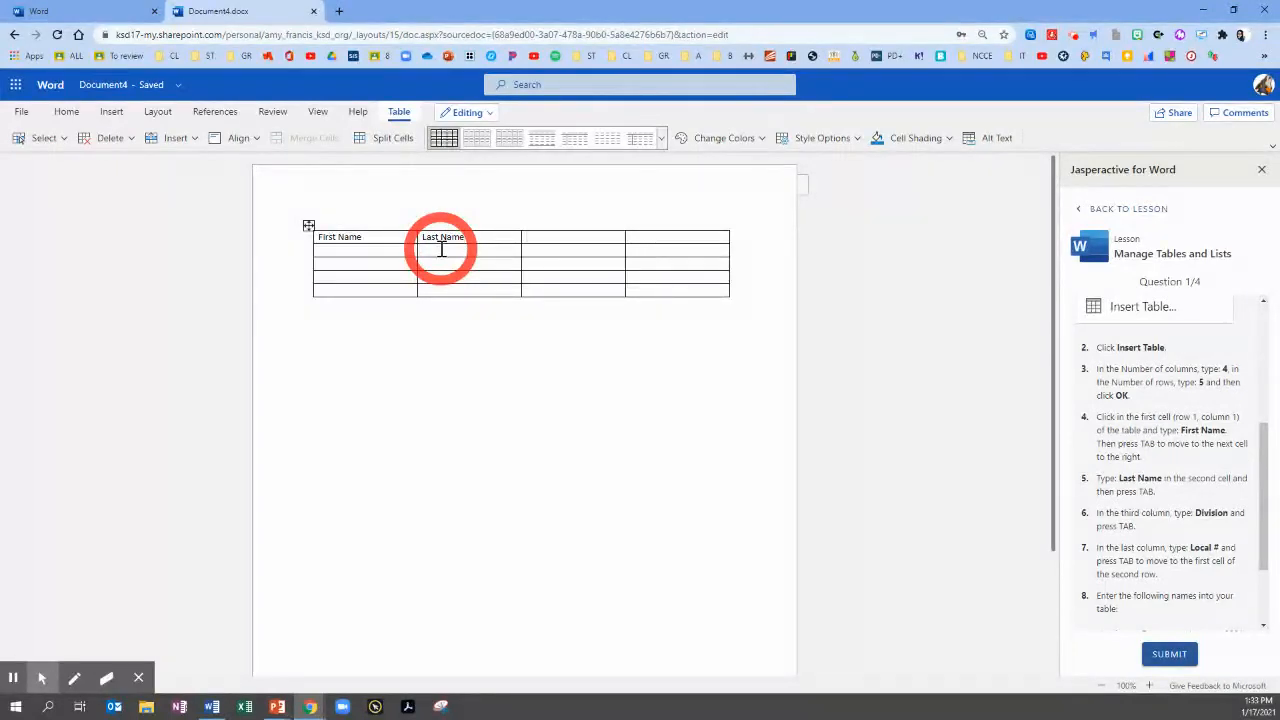
text(ion)
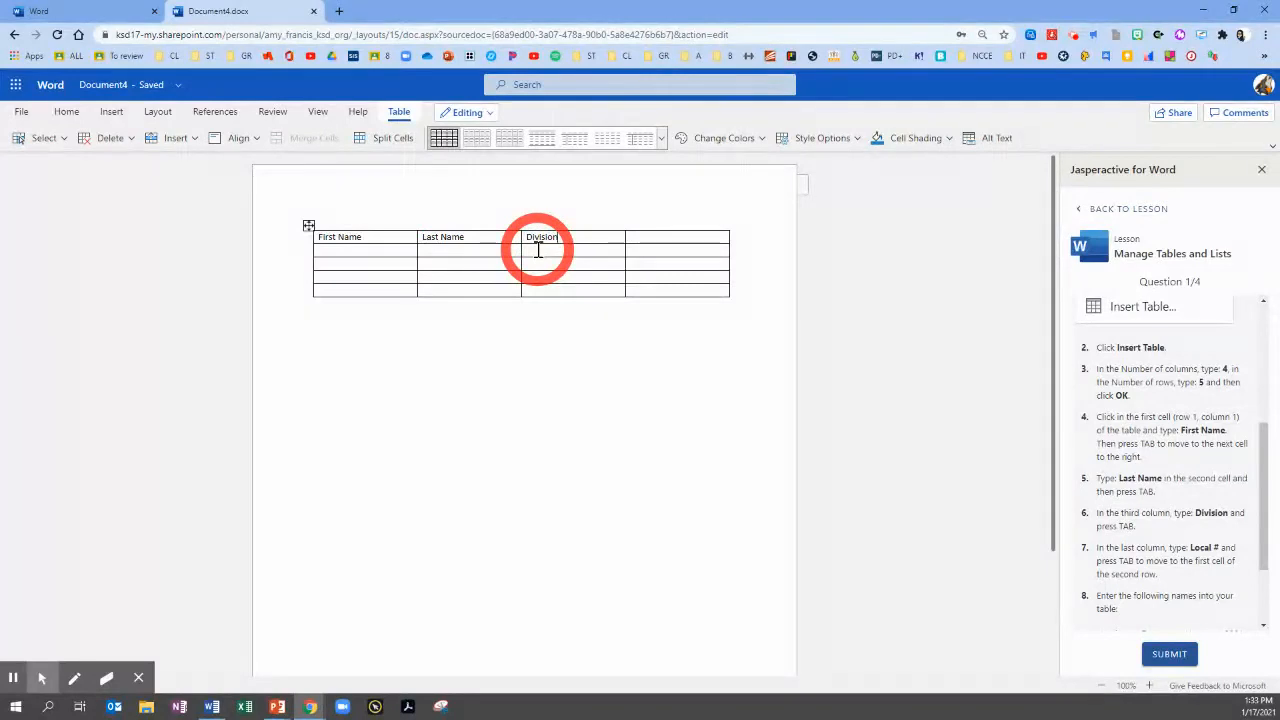
click(643, 240)
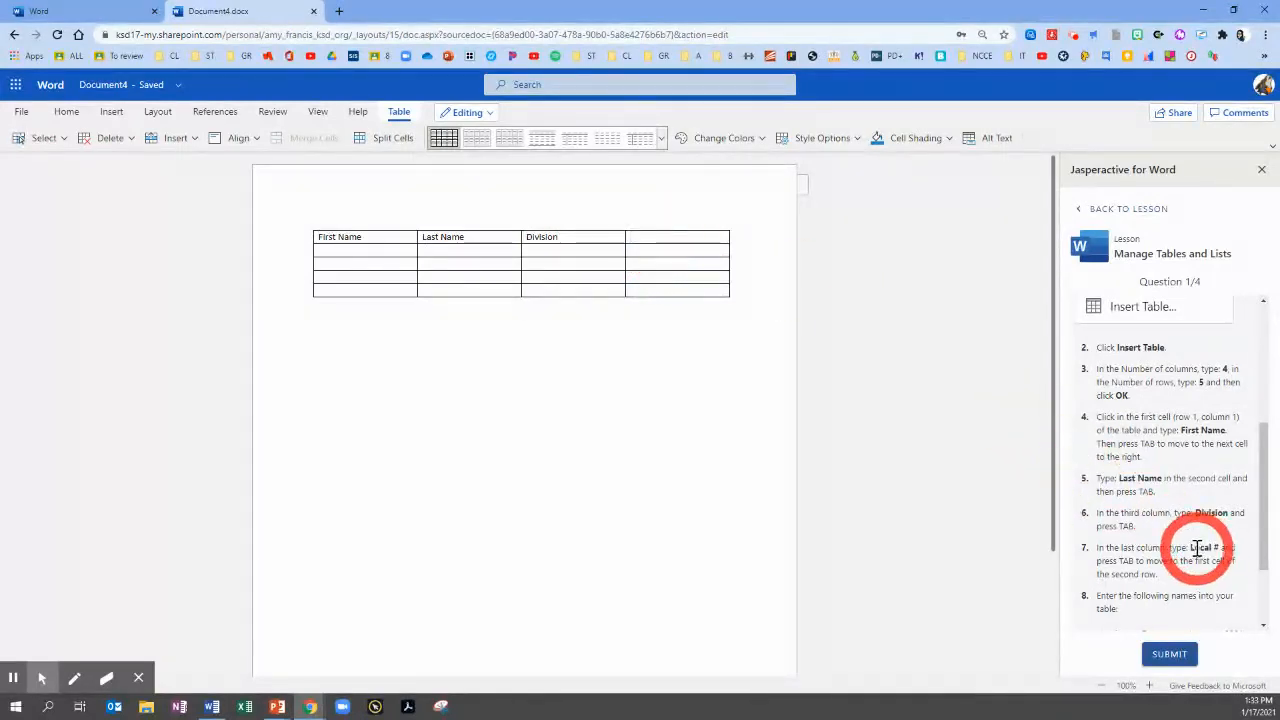
drag(1191, 548, 1220, 548)
key(ctrl+c)
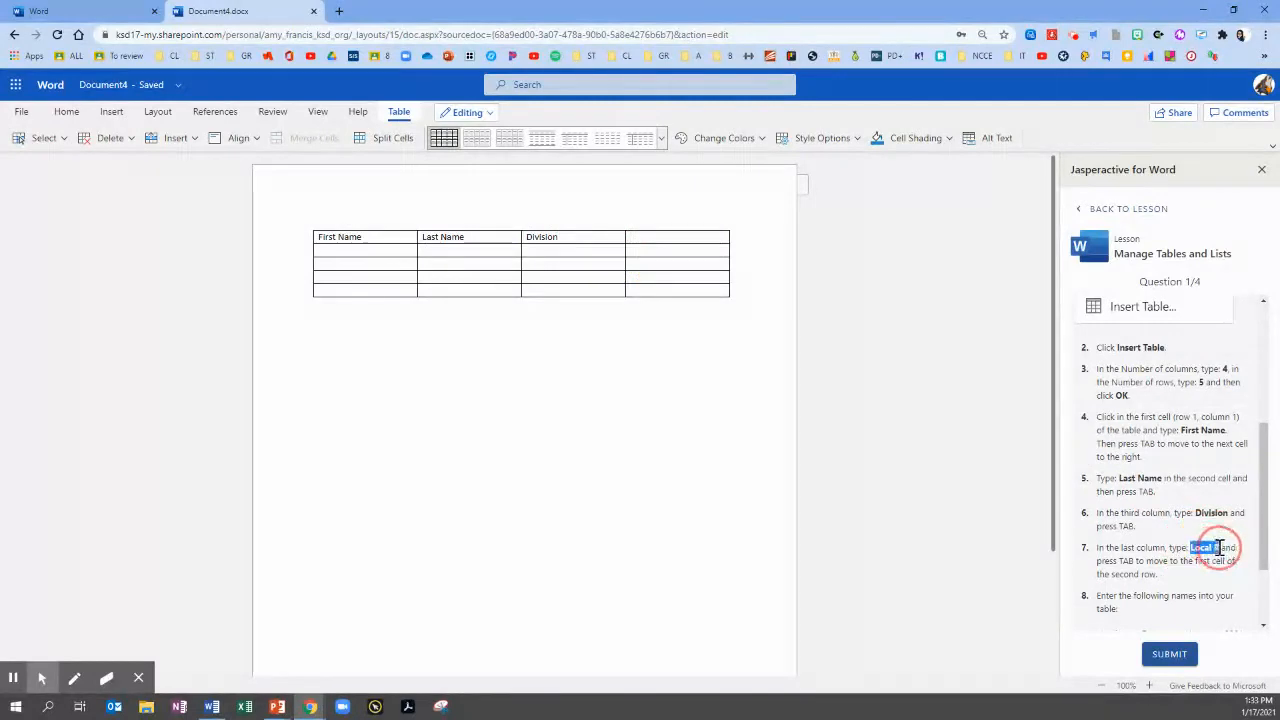
click(636, 241)
key(ctrl+v)
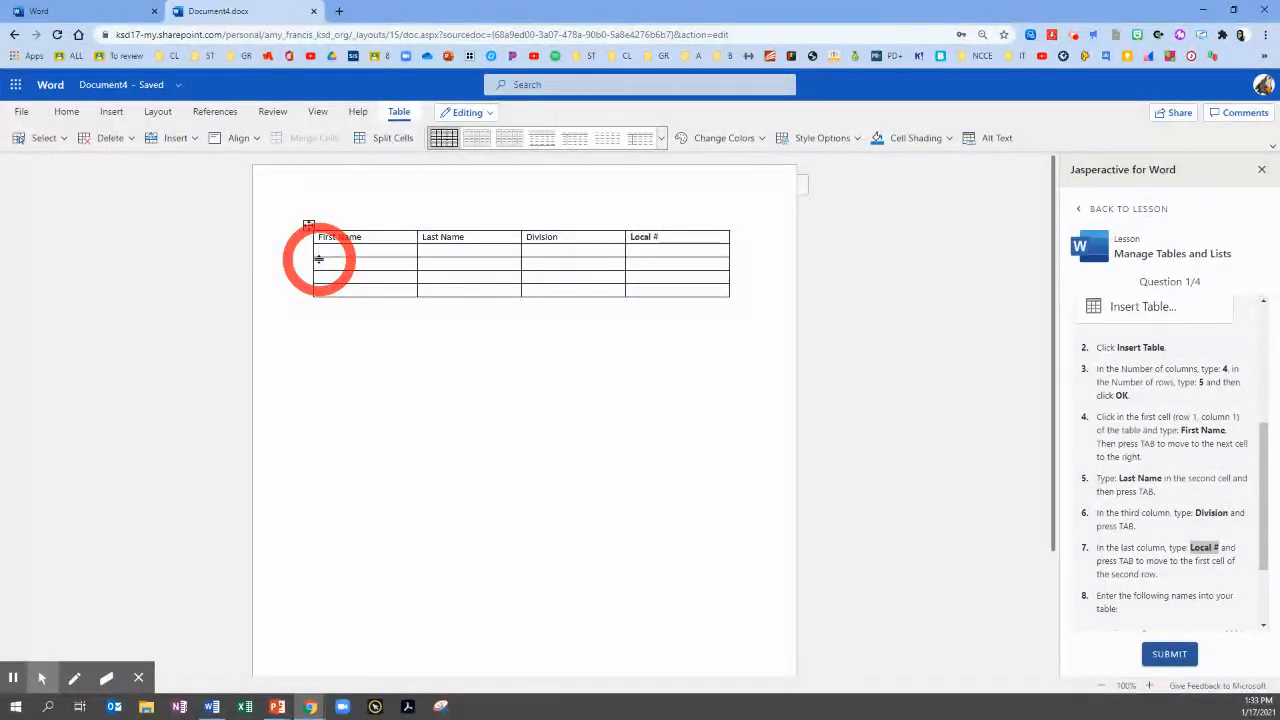
Fill the second row with the first listed person's first name, last name, division Home and local number
drag(1268, 467, 1266, 520)
click(1140, 460)
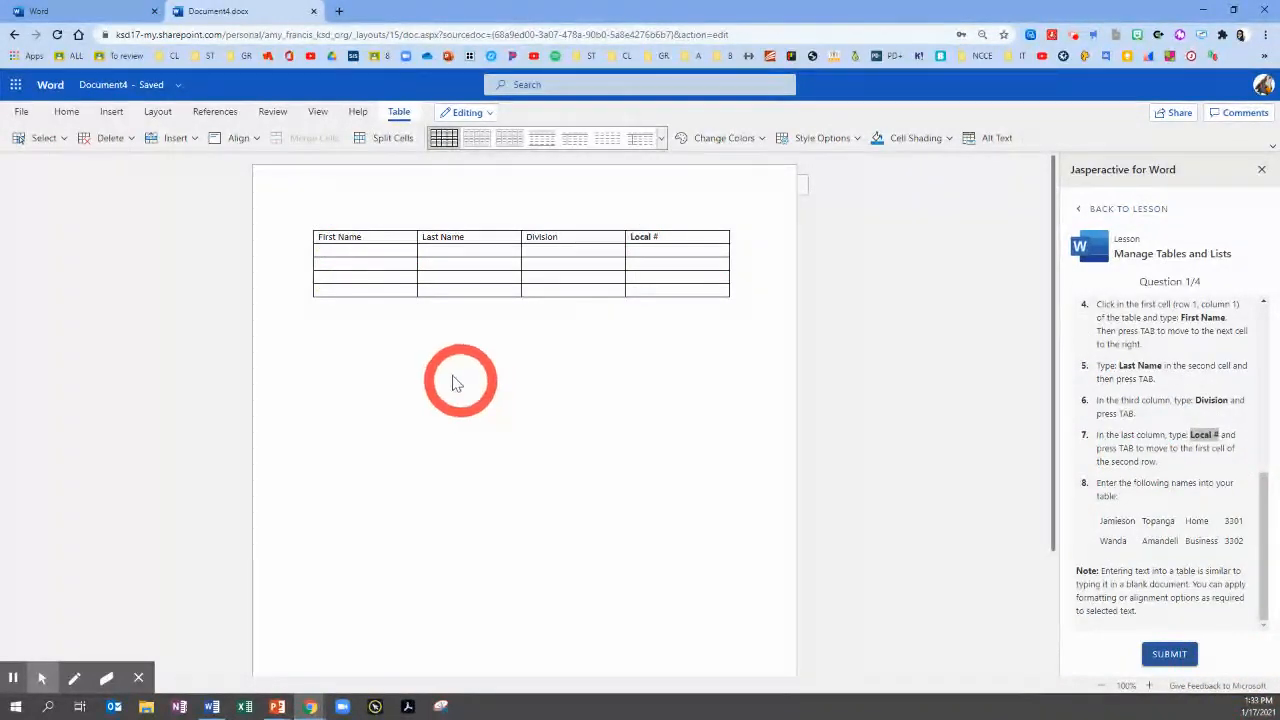
click(333, 253)
text(Jamieso)
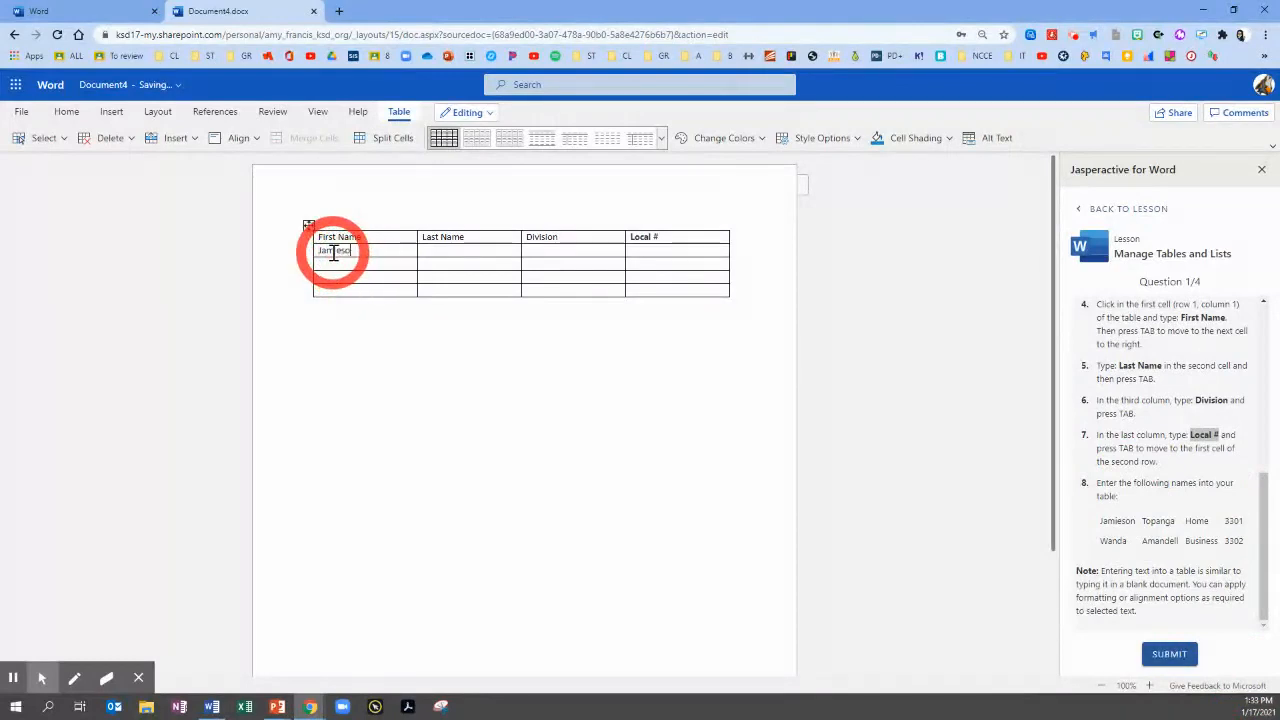
text(n)
key(Tab)
text(Topanga Home )
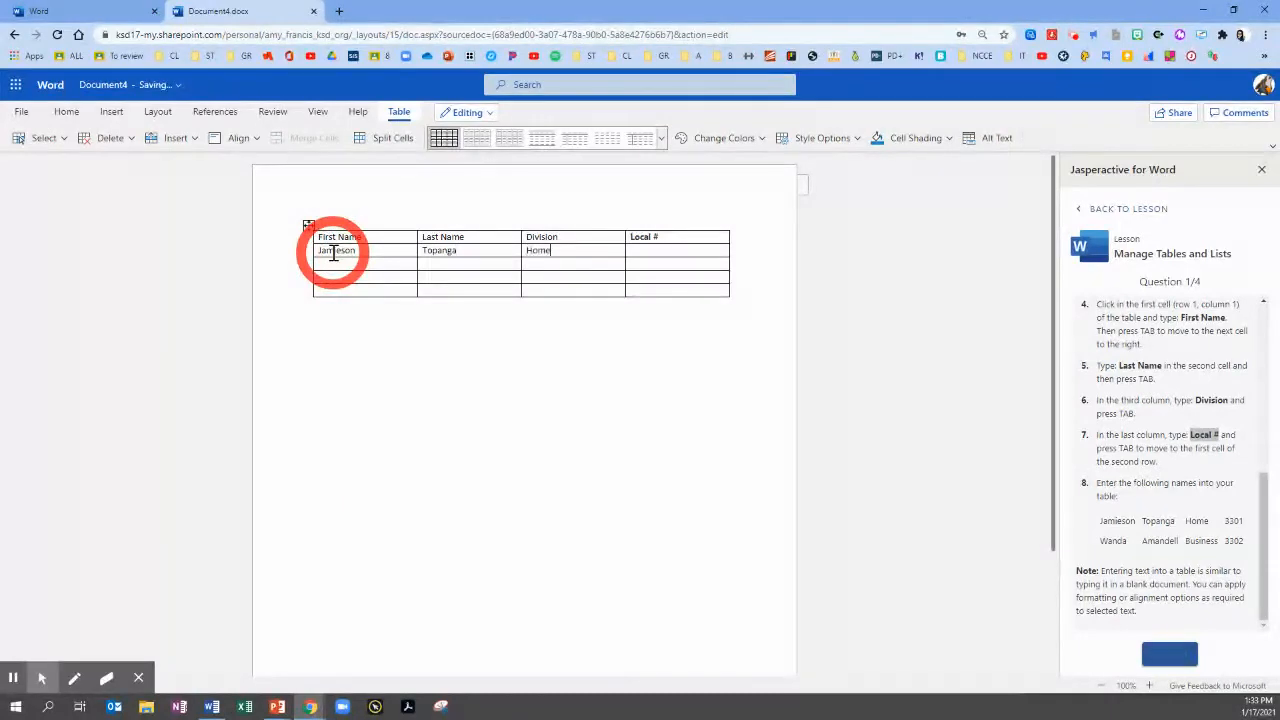
text(3301)
Fill the third row with the second listed person's names, division Business and local number, and submit question 1
text(Amandell)
key(Tab)
text(B)
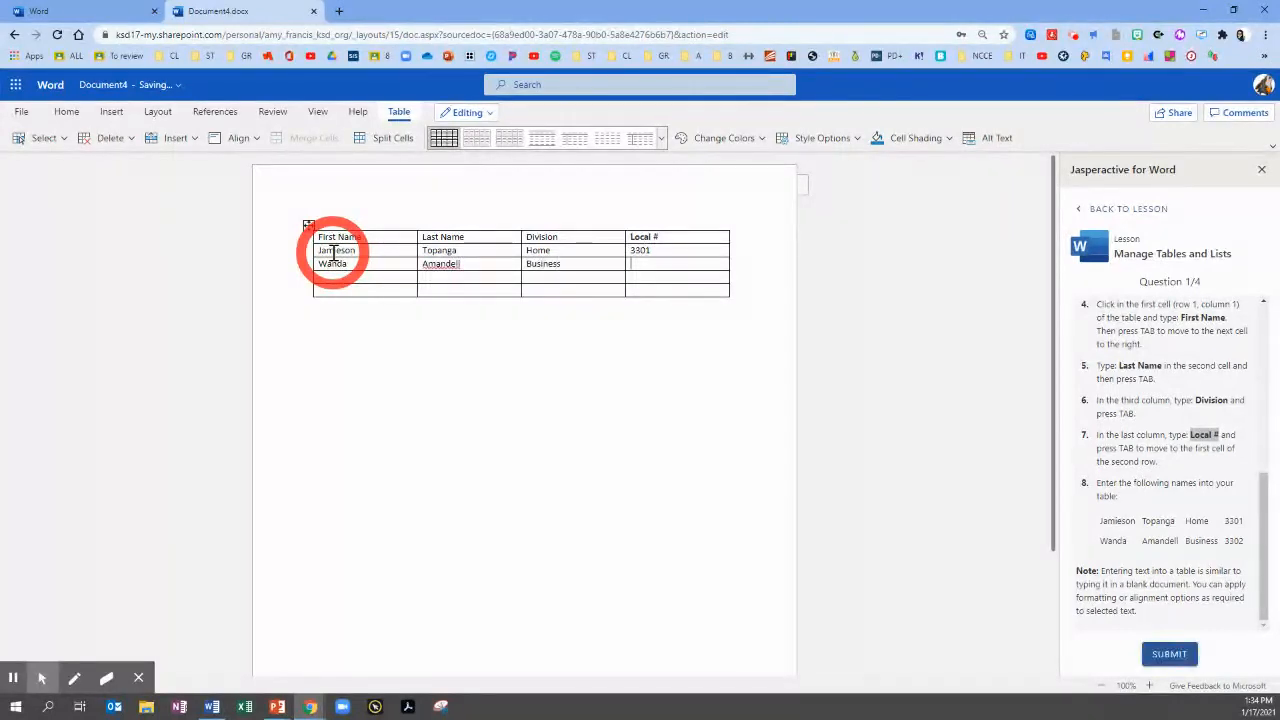
text(3302)
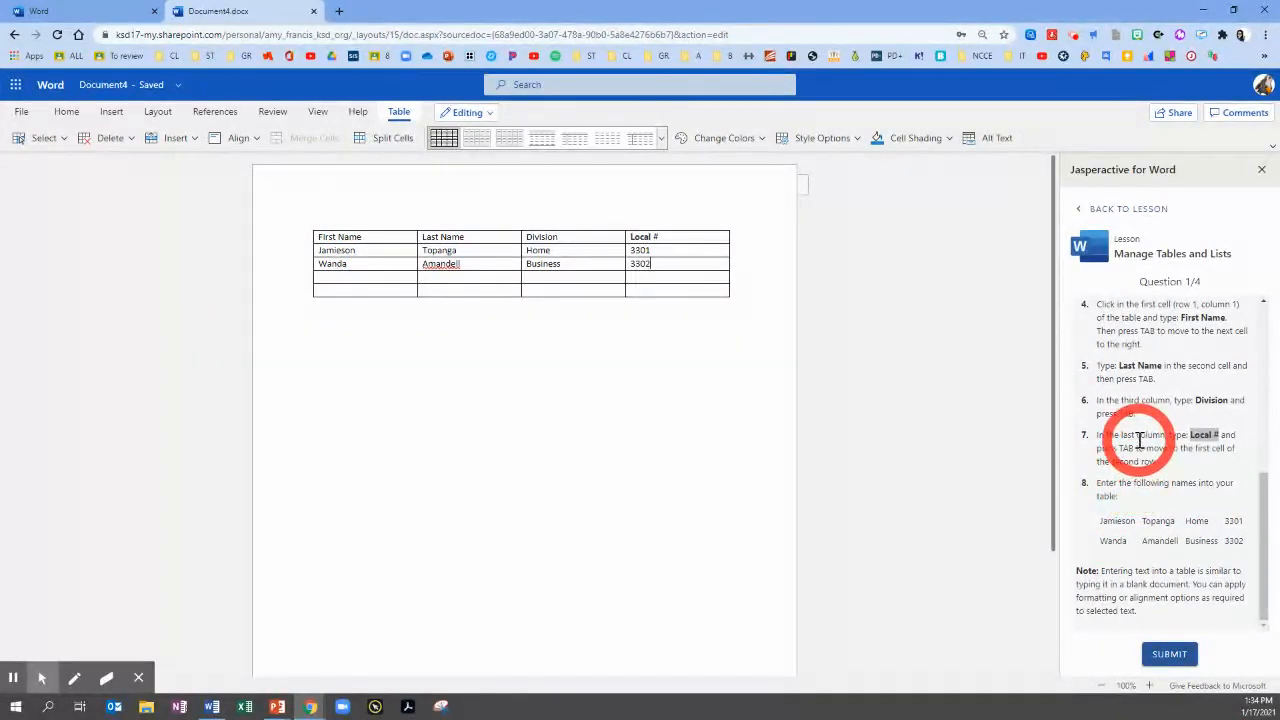
click(1176, 658)
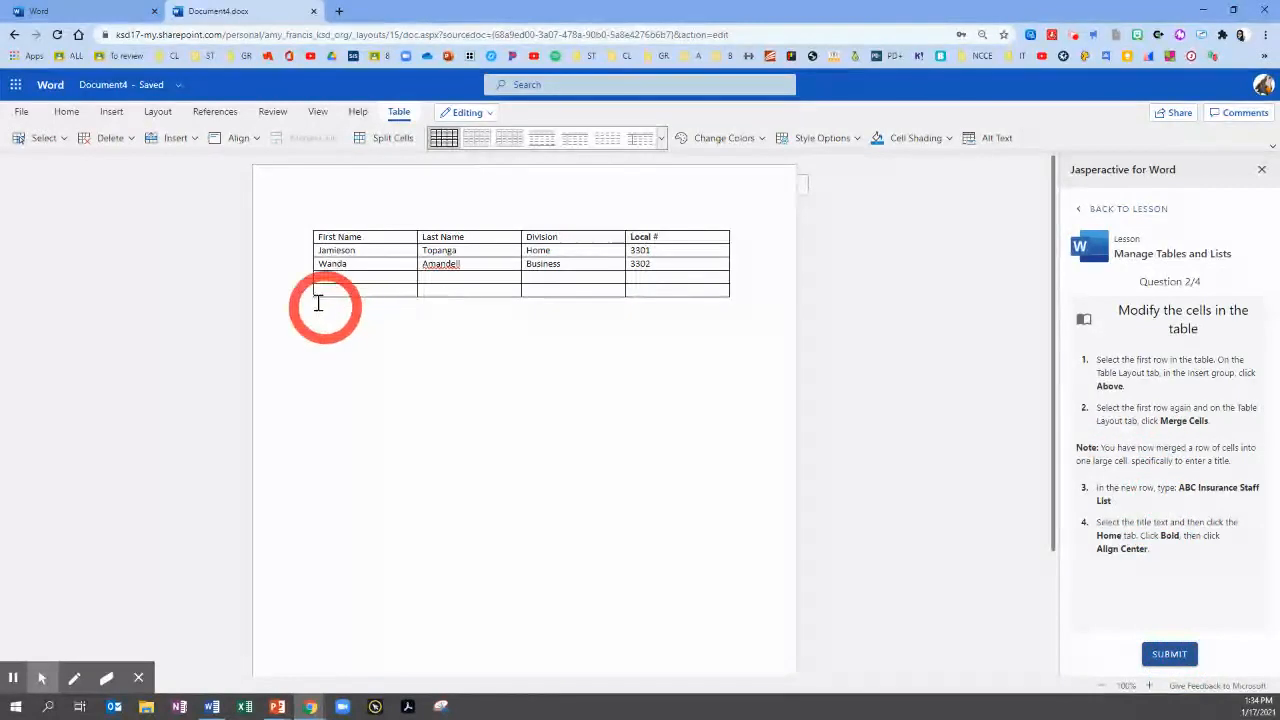
Insert a row above the heading row and merge its four cells into one
drag(322, 234, 676, 242)
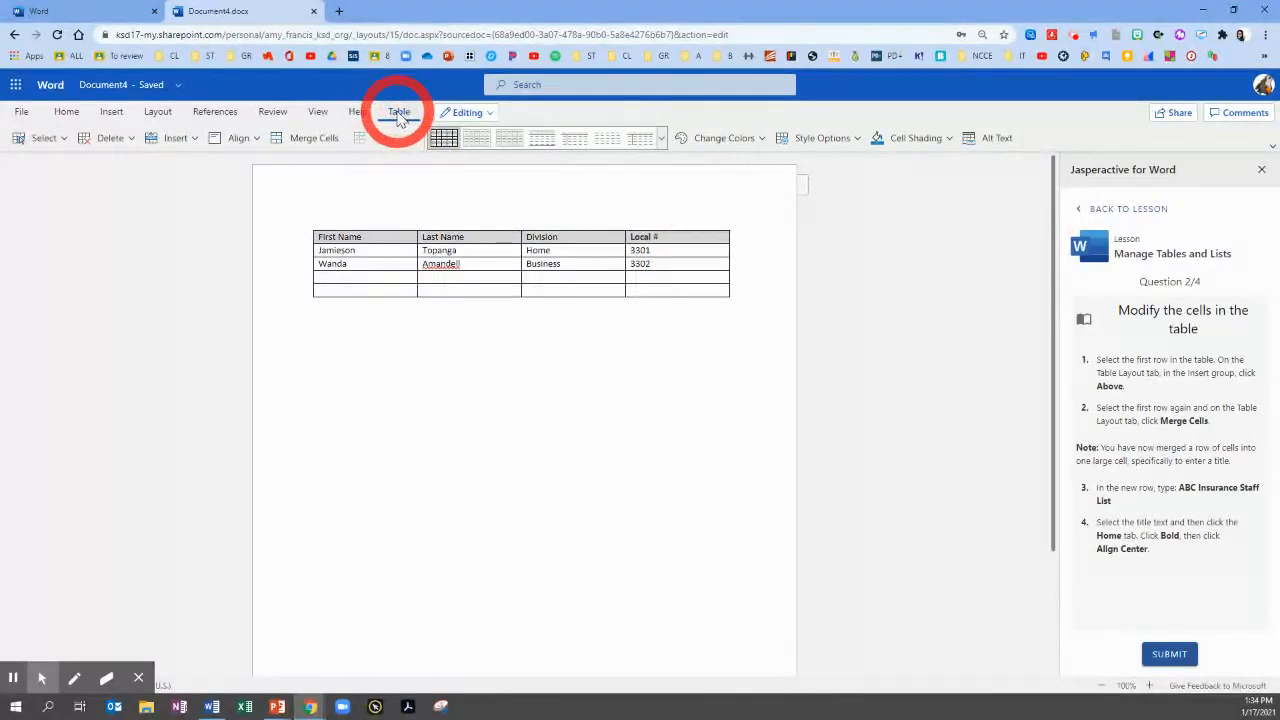
click(194, 140)
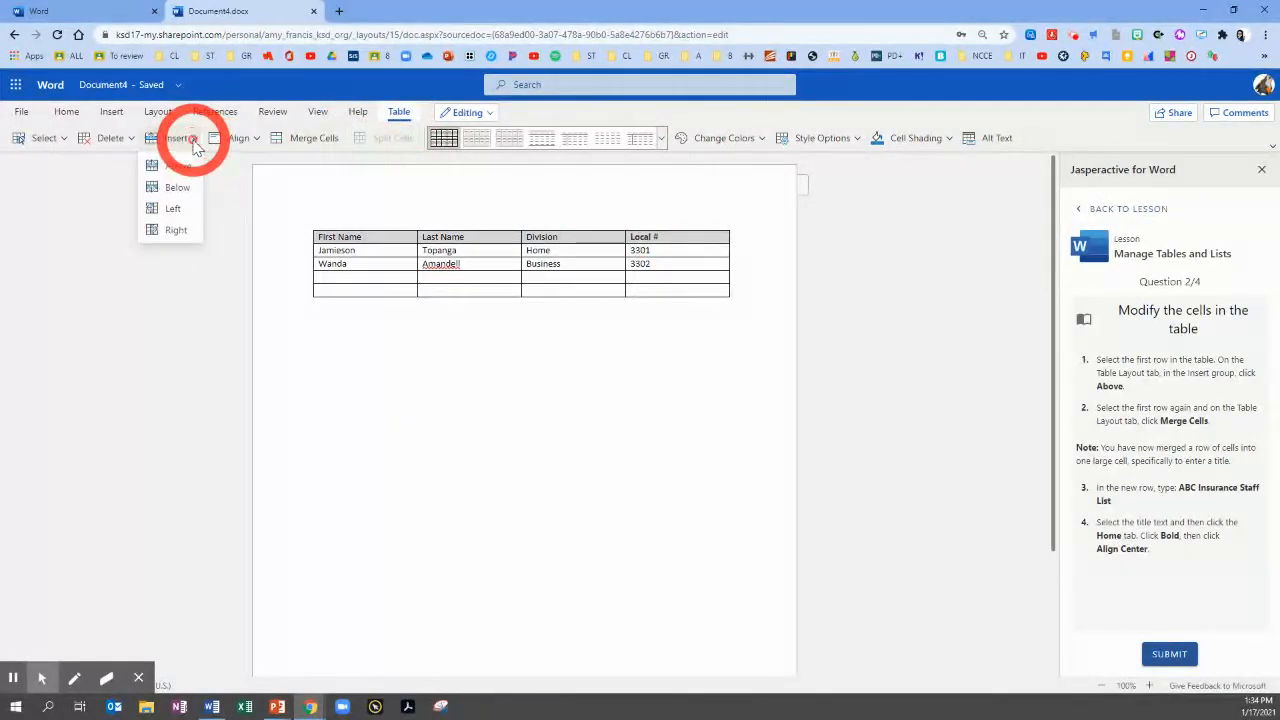
click(177, 170)
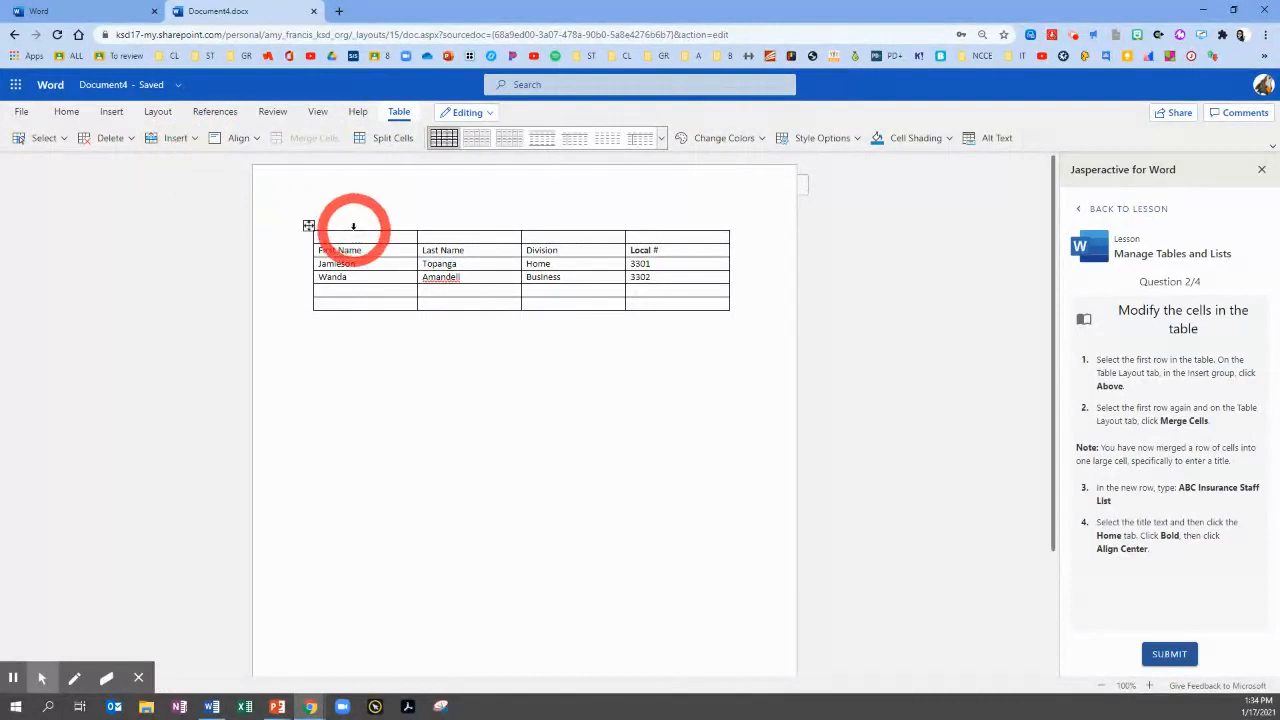
drag(354, 236, 657, 234)
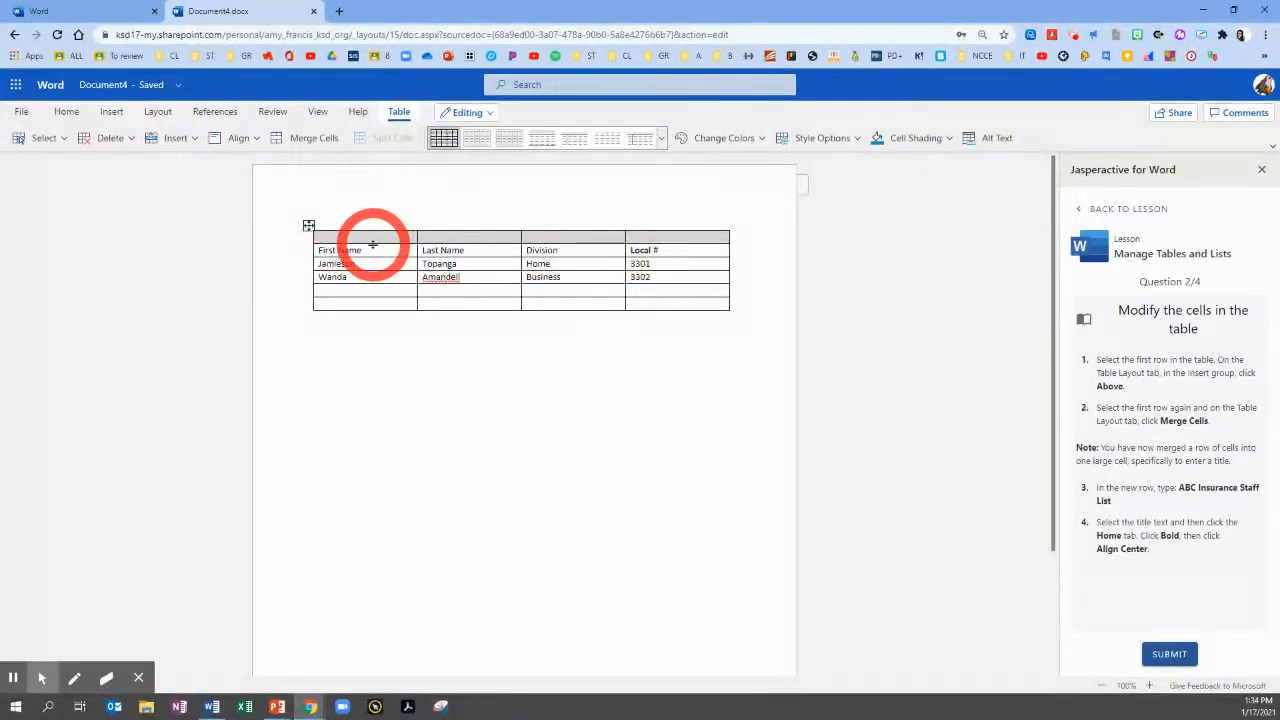
click(303, 140)
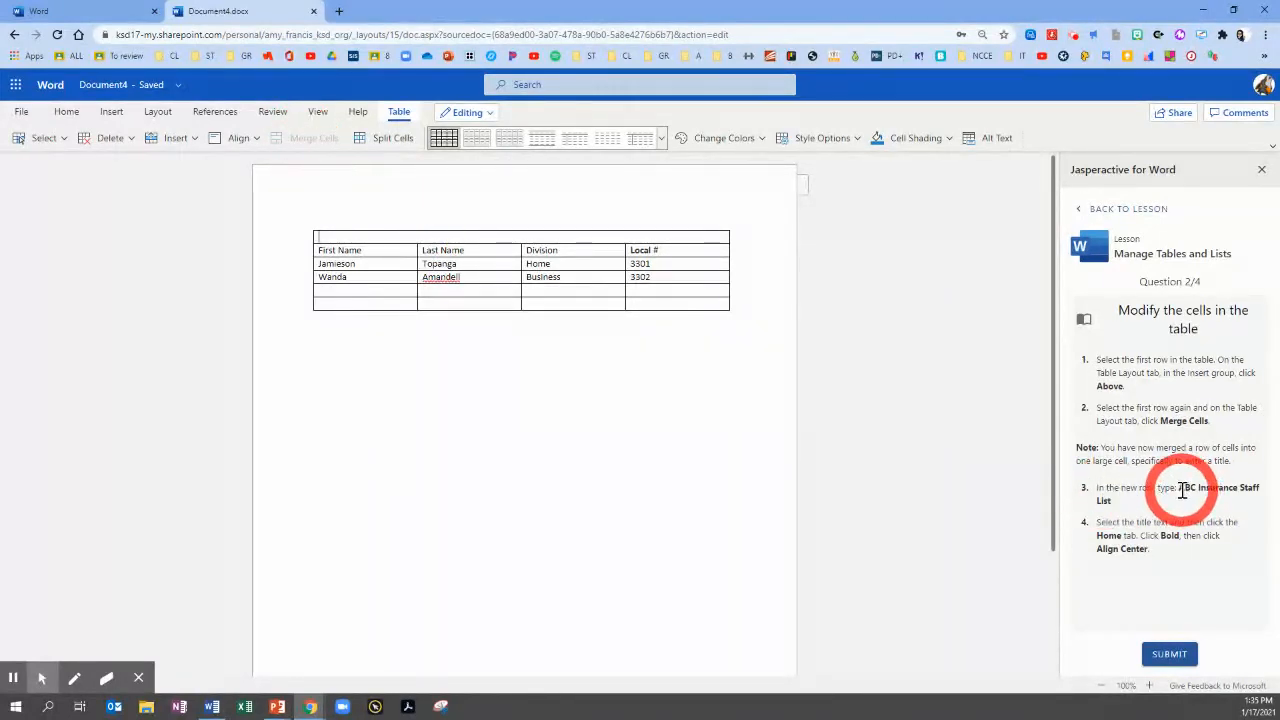
Copy the title ABC Insurance Staff List from the exercise instructions into the merged top row of the table
drag(1176, 489, 1142, 510)
key(ctrl+c)
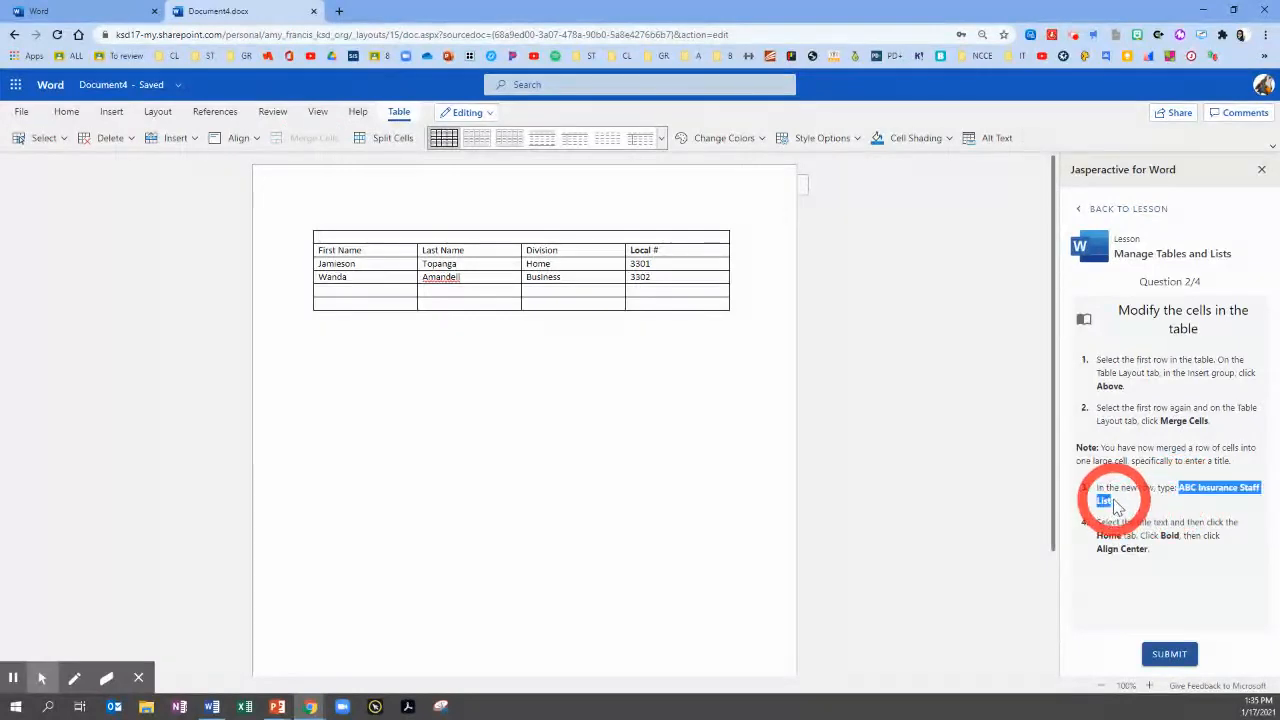
click(540, 238)
key(ctrl+v)
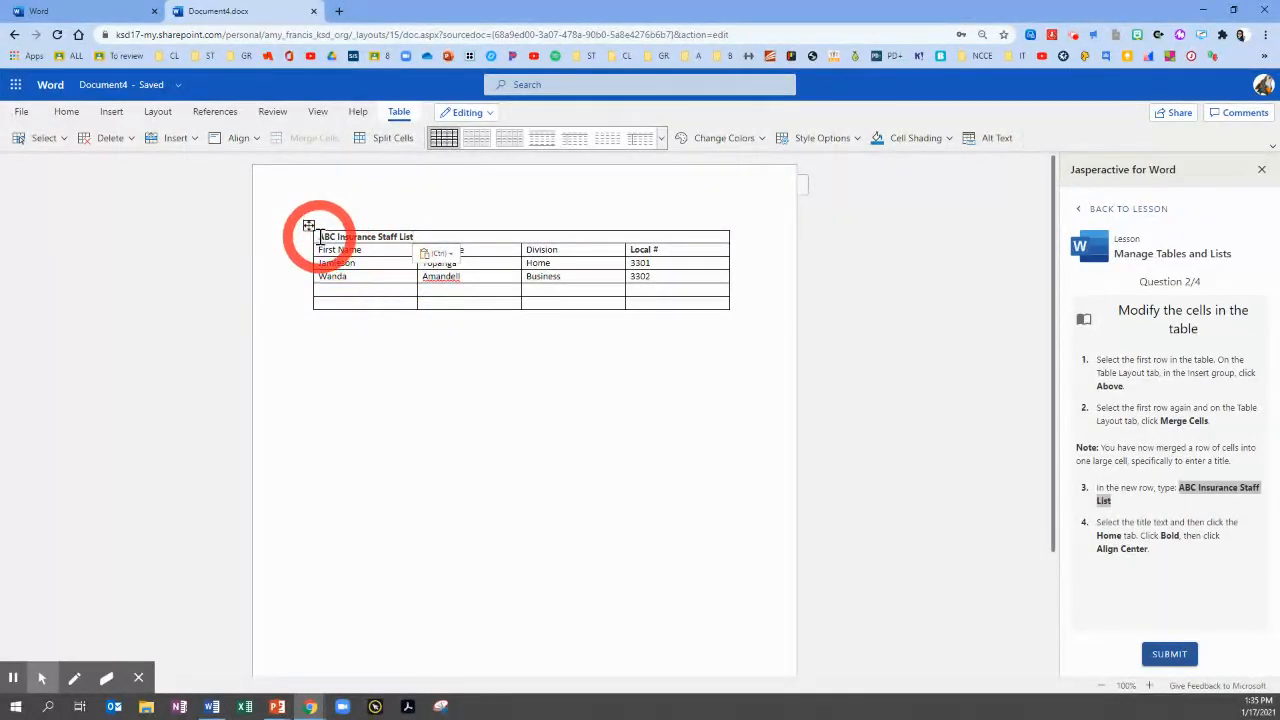
Toggle bold off and back on for the title text, center it in its row, and submit question 2
drag(318, 237, 443, 232)
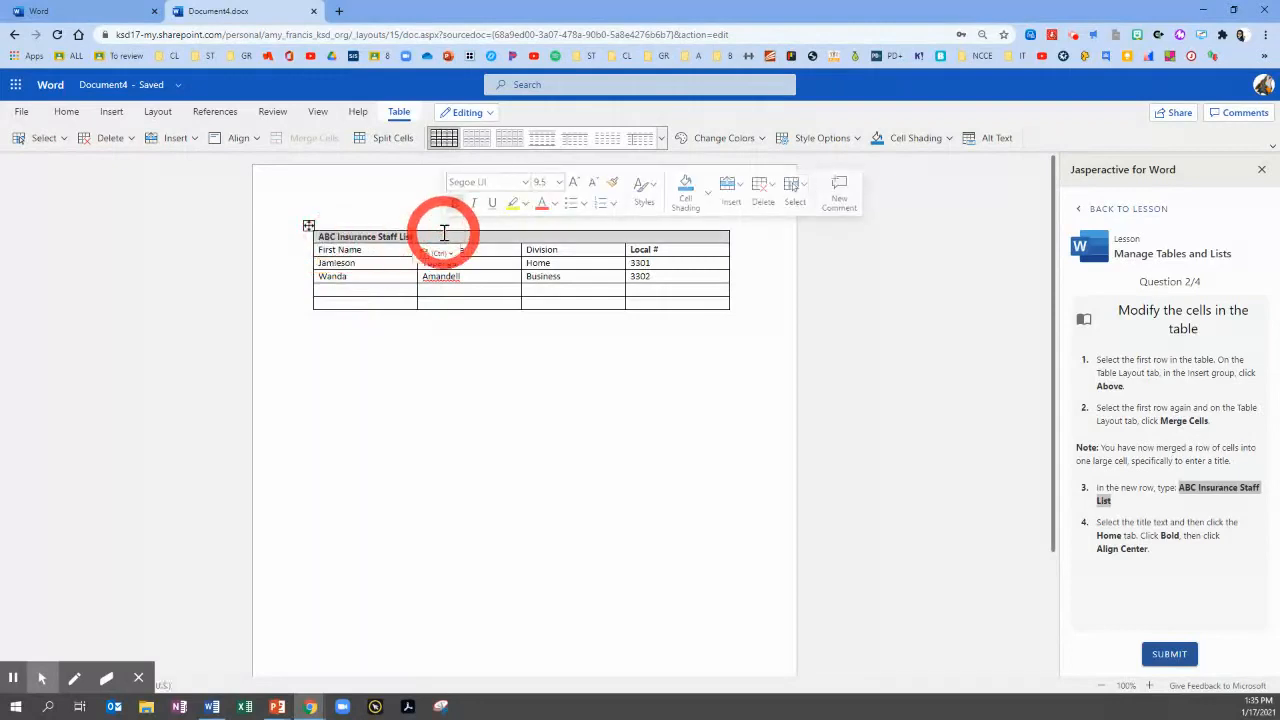
click(67, 113)
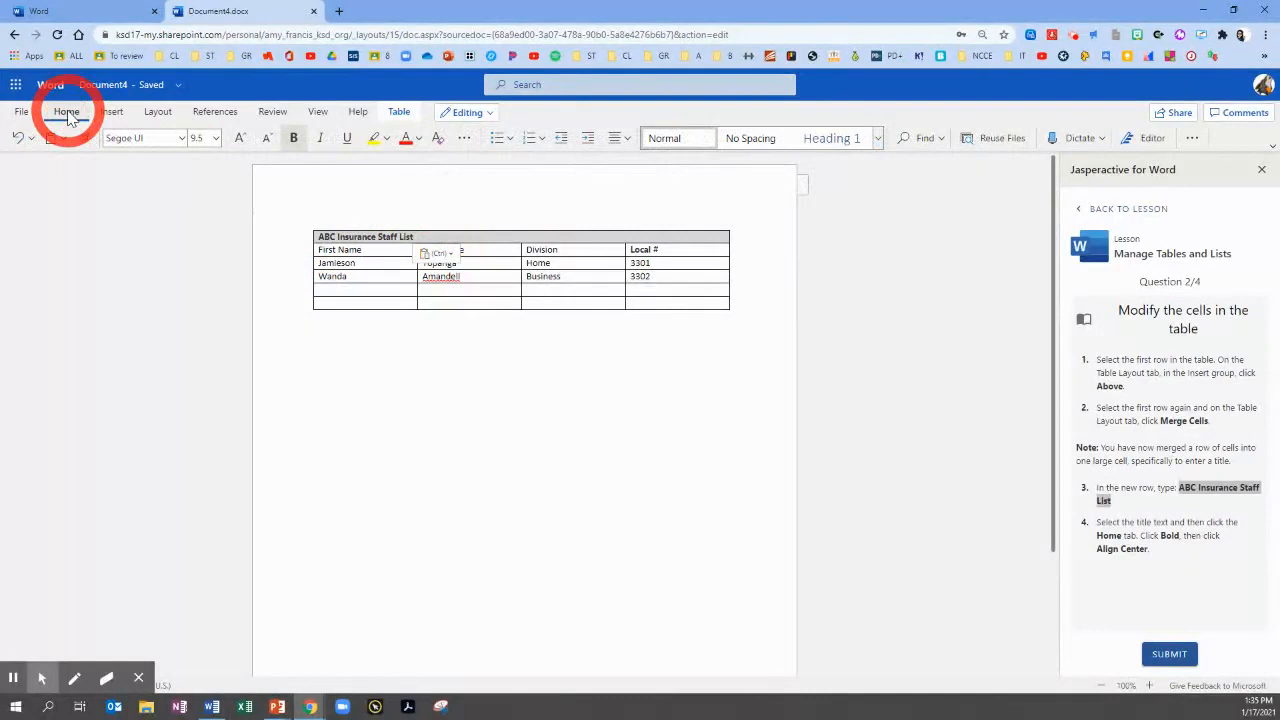
click(292, 138)
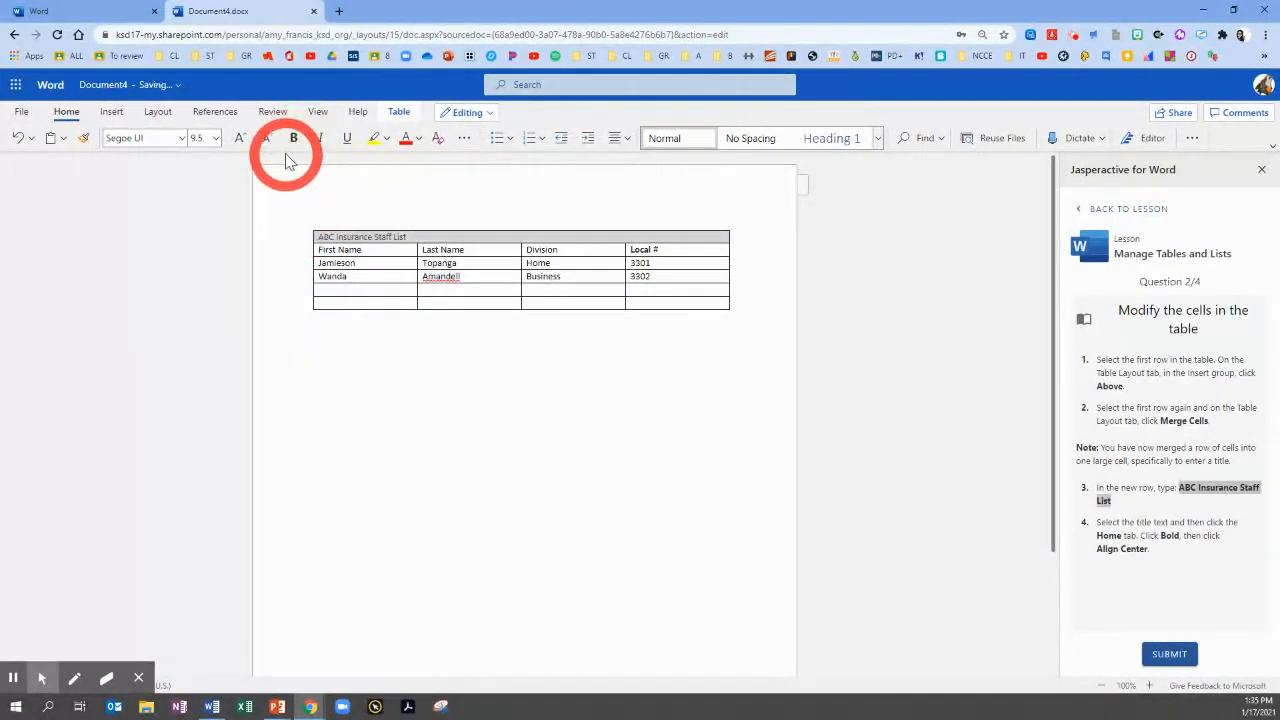
click(292, 138)
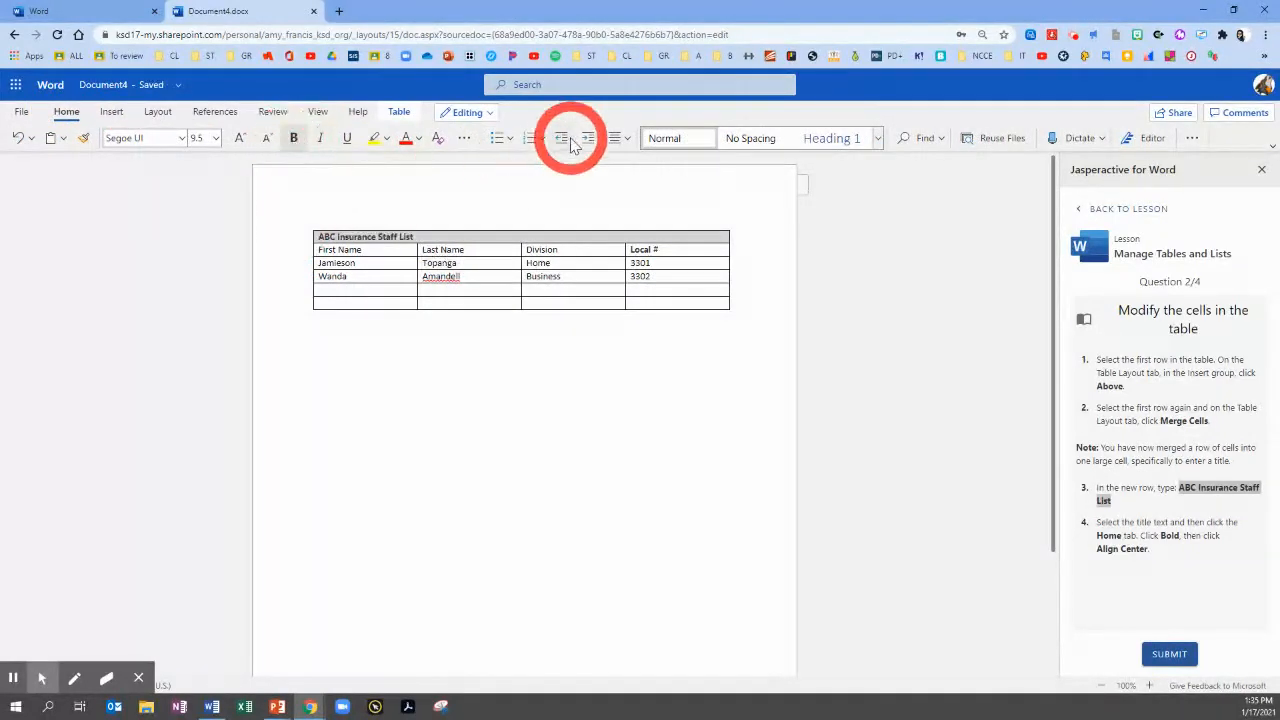
click(627, 145)
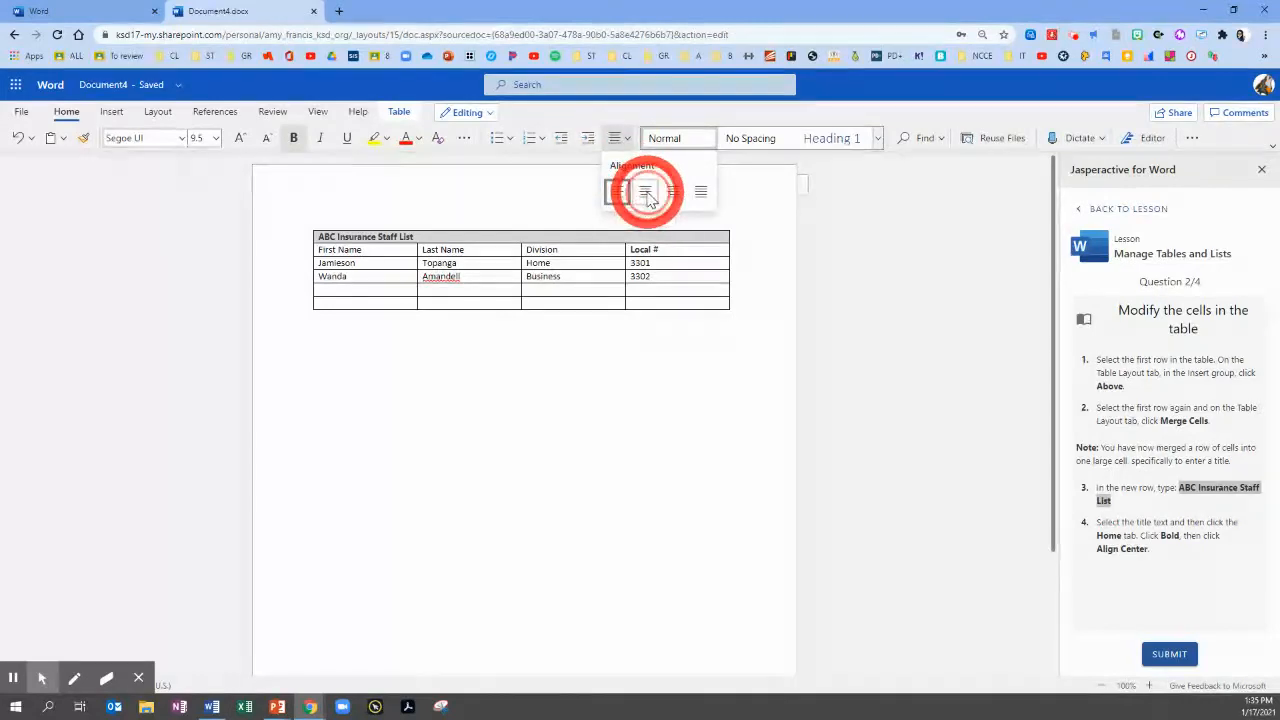
click(646, 194)
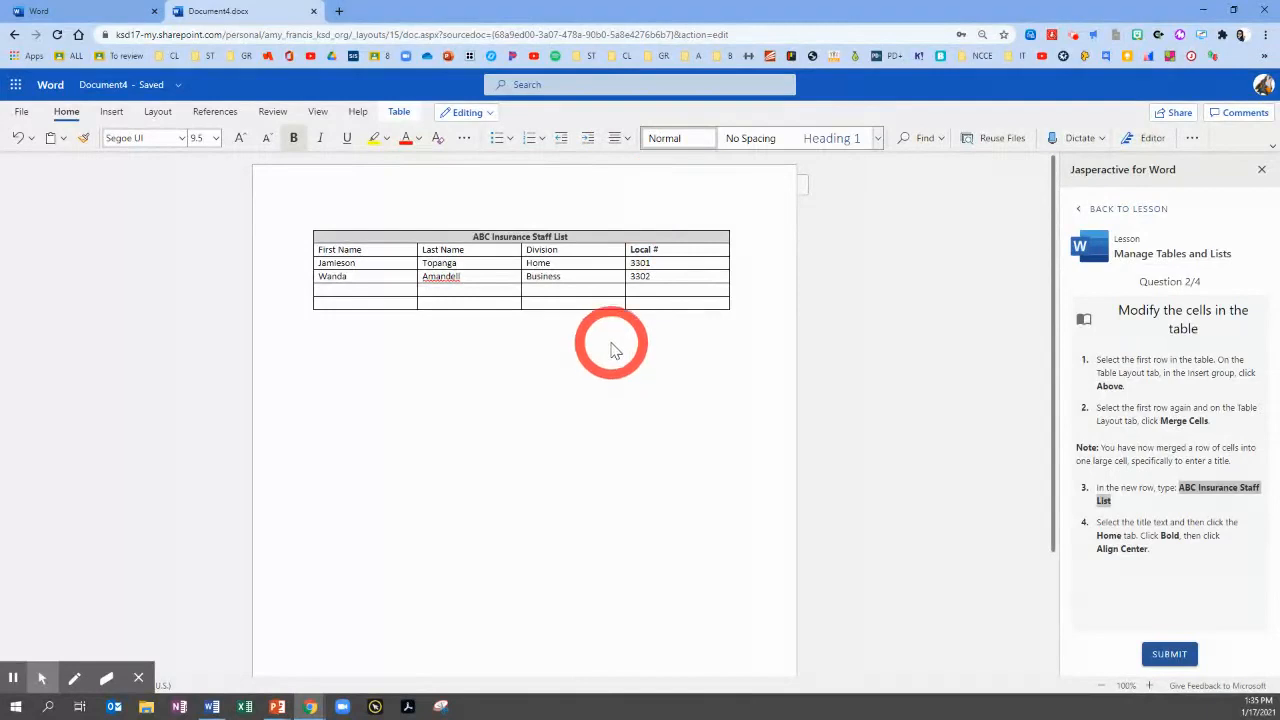
click(1169, 654)
Go to the blank line below the staff list table and add two new lines
scroll(1163, 516, down, 1)
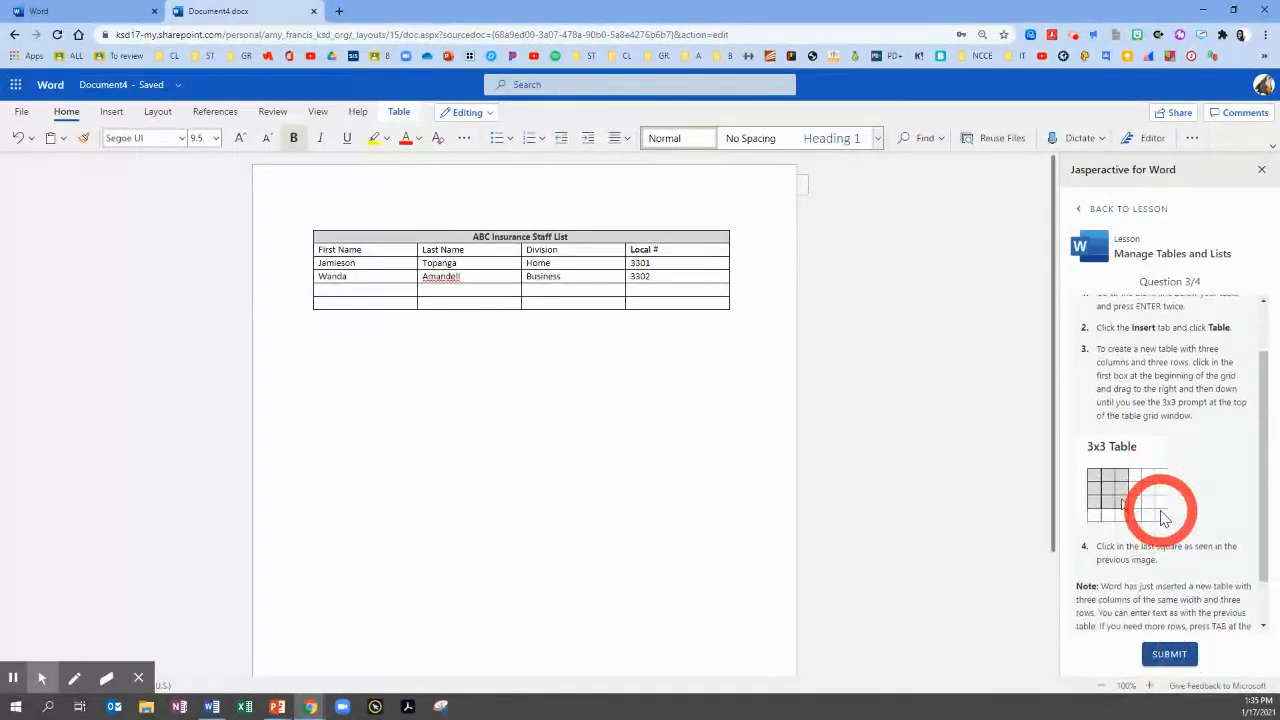
scroll(1163, 516, up, 1)
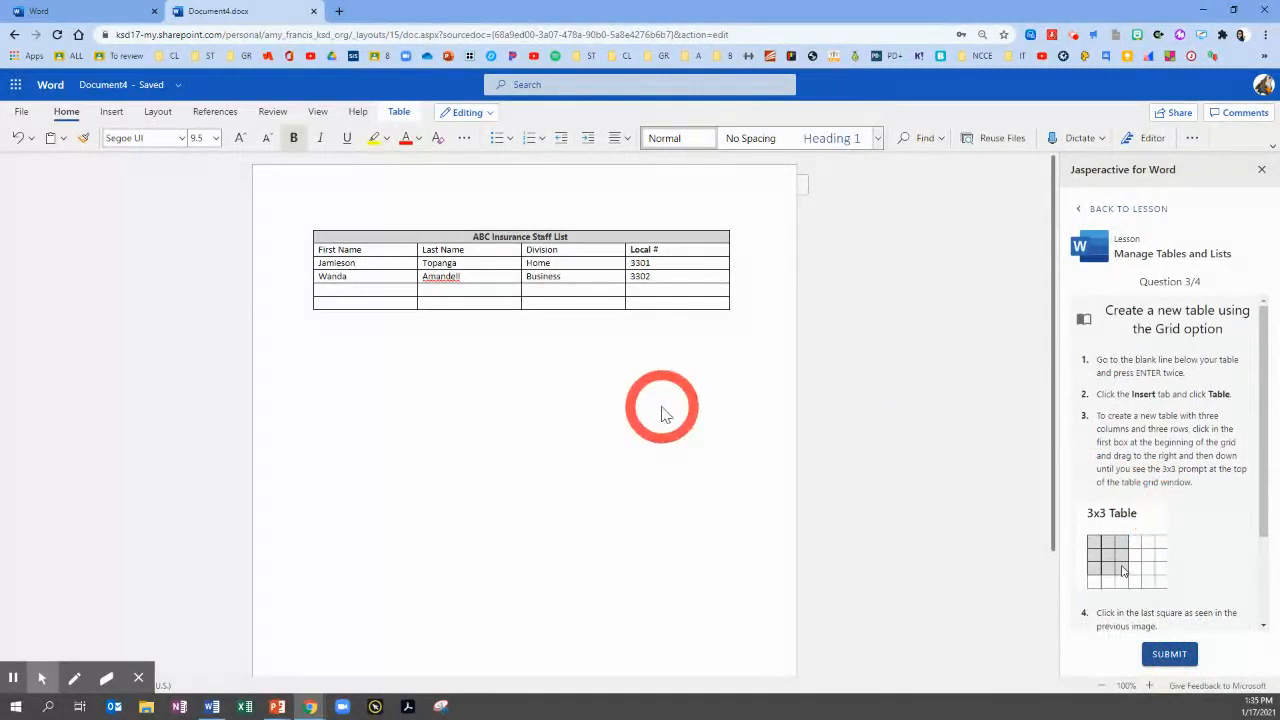
click(453, 378)
click(318, 319)
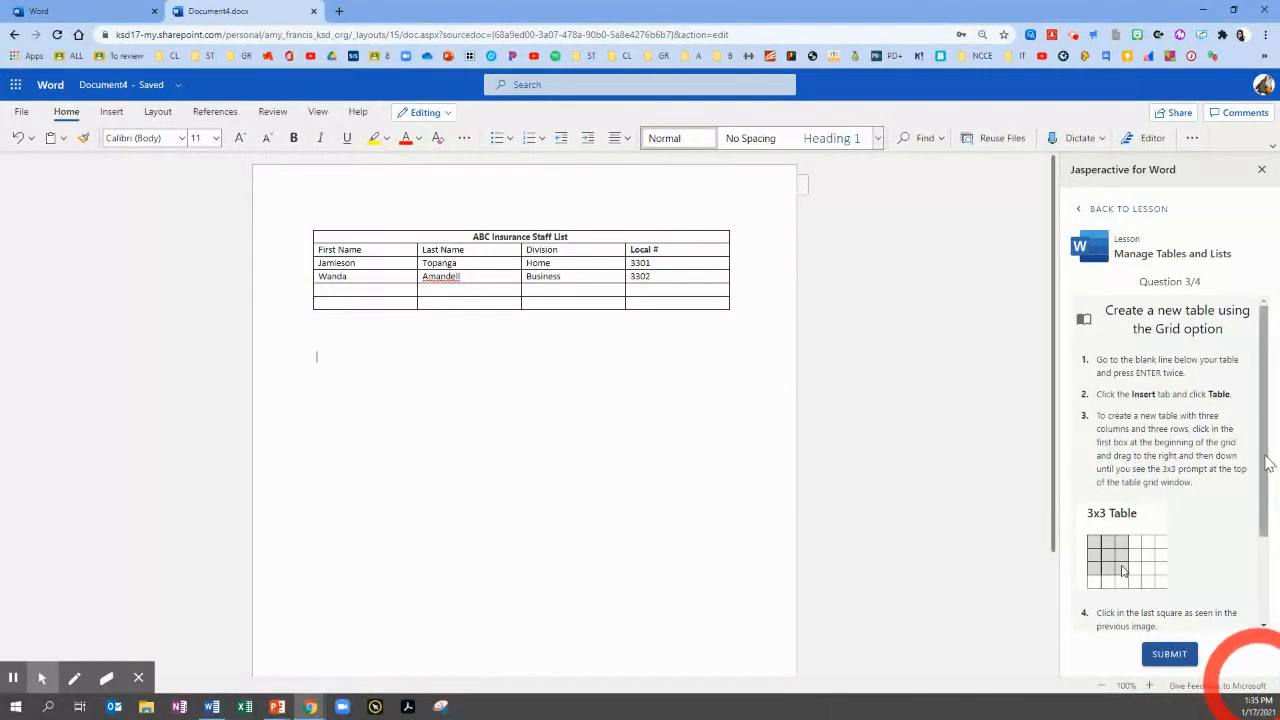
Insert a 3x3 table with the grid option below the staff list table and submit question 3
drag(1262, 464, 1272, 536)
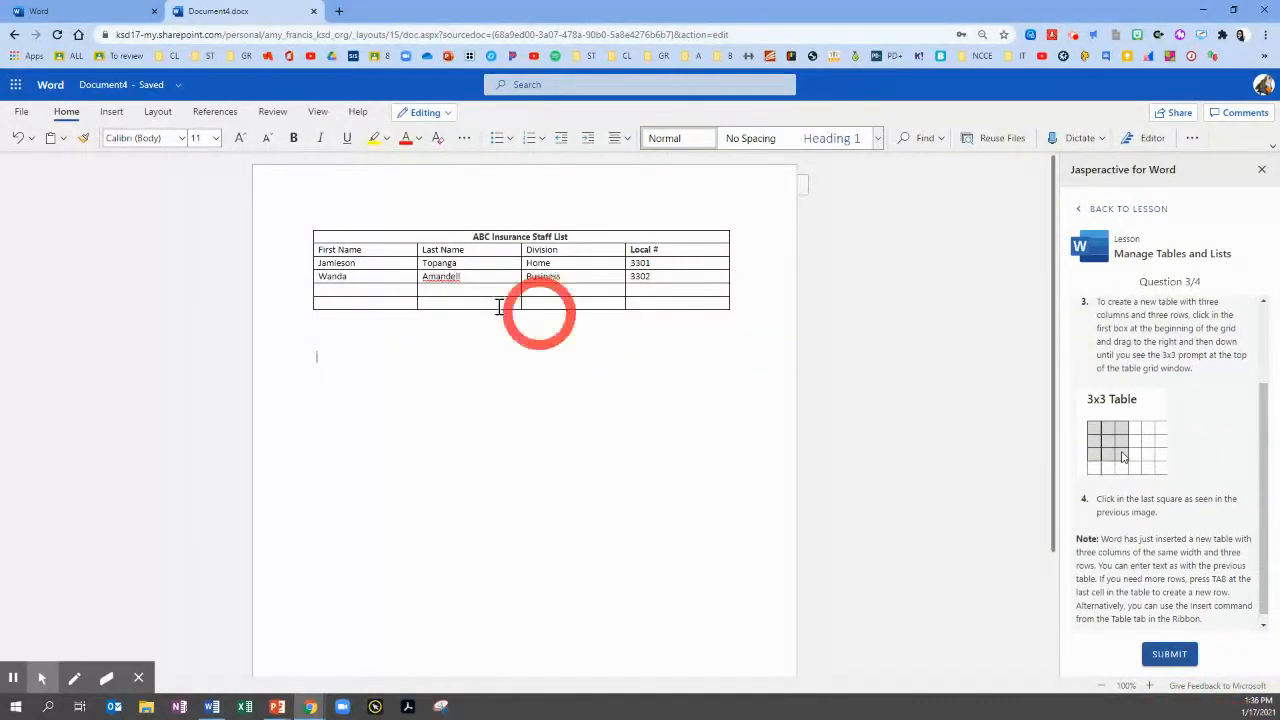
click(116, 118)
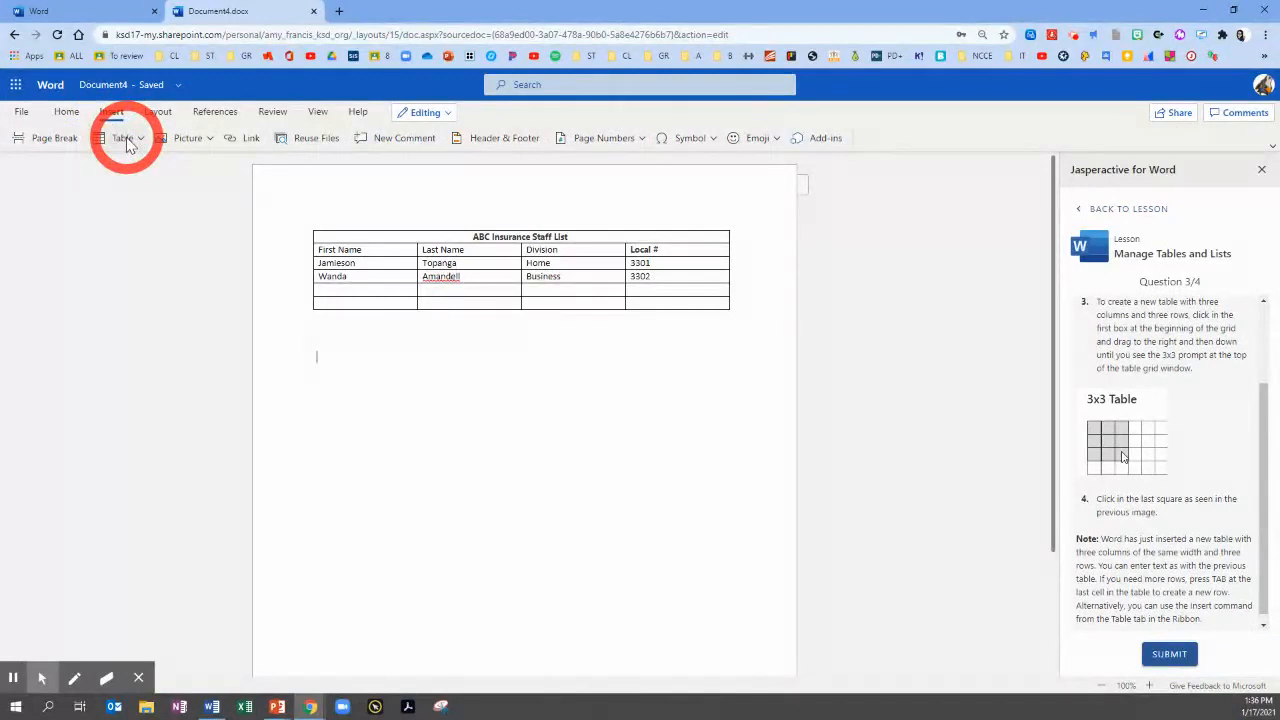
click(127, 143)
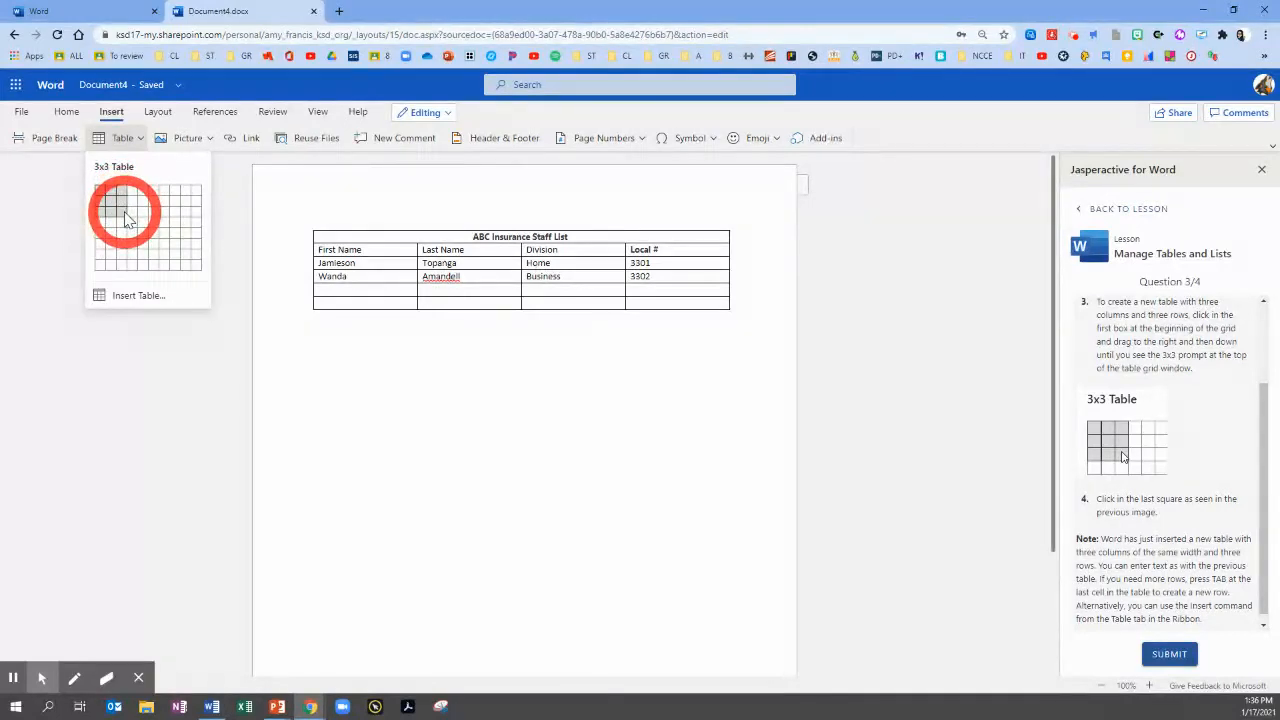
click(125, 213)
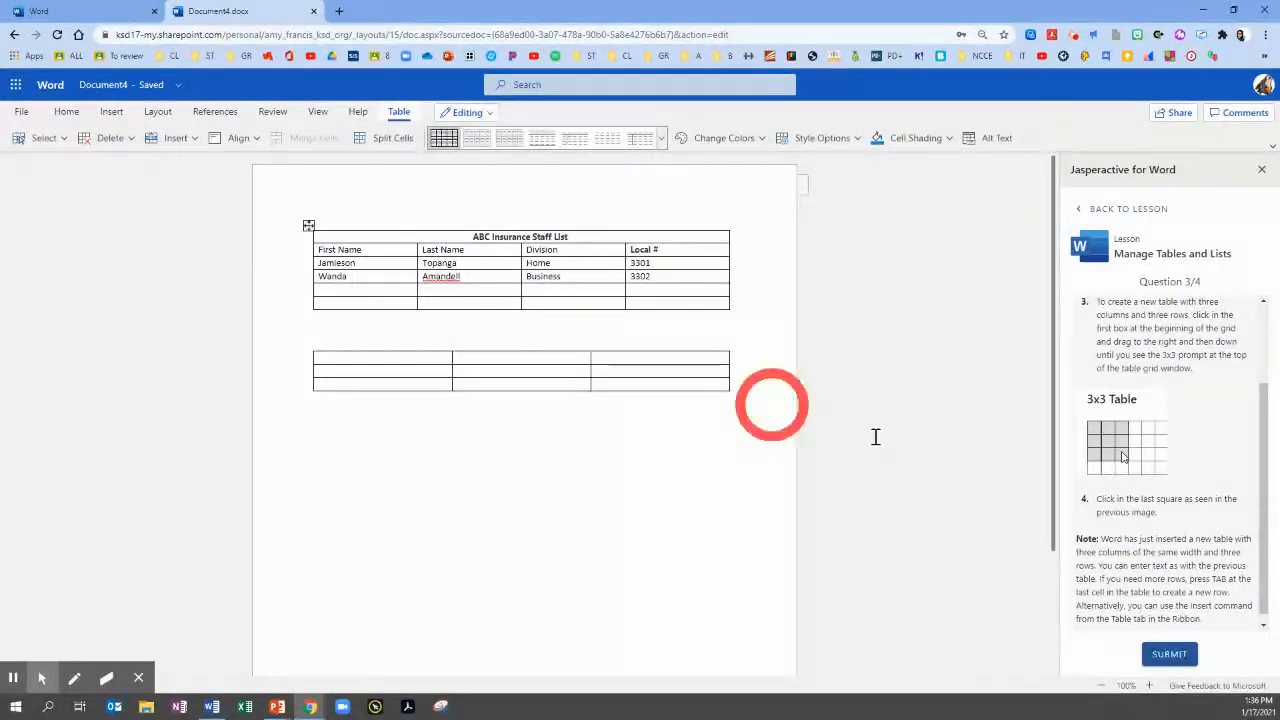
scroll(1204, 541, down, 1)
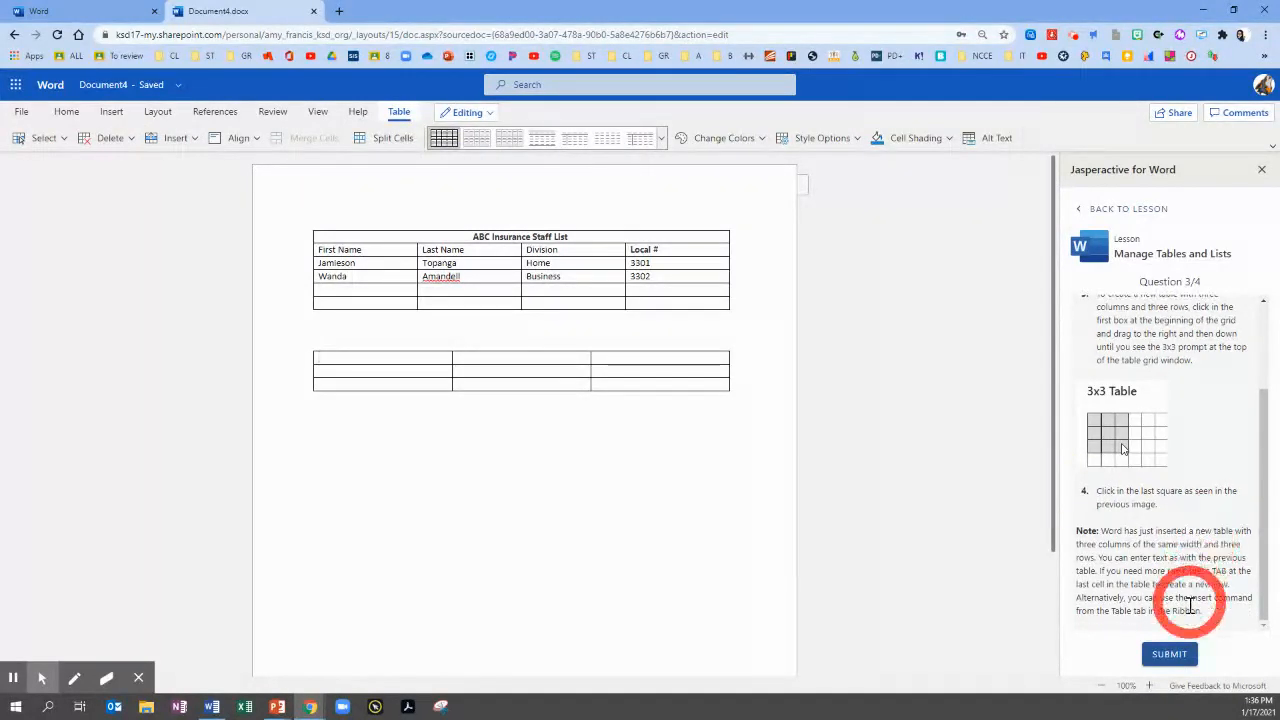
click(1170, 656)
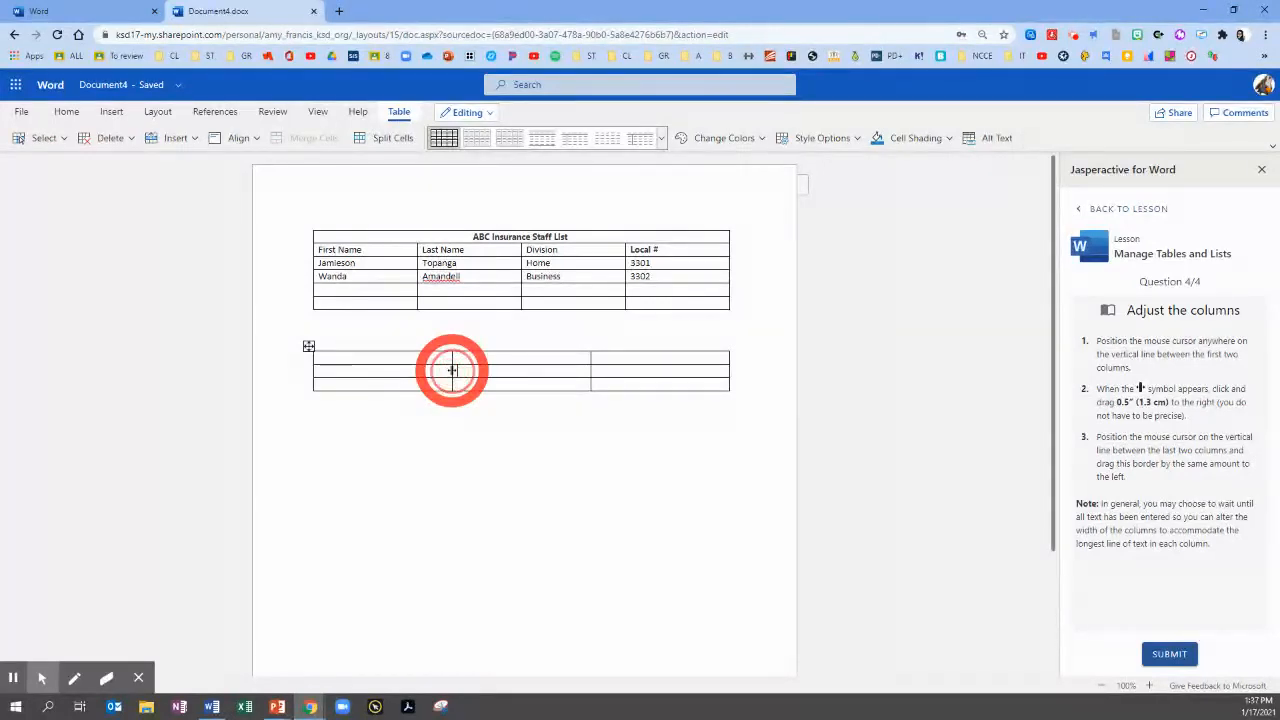
Move the new table's first inner column border about 0.5" right and the second about 0.5" left, and submit question 4
drag(452, 370, 490, 370)
mouse_move(486, 368)
mouse_down()
mouse_move(449, 366)
mouse_move(472, 367)
mouse_up()
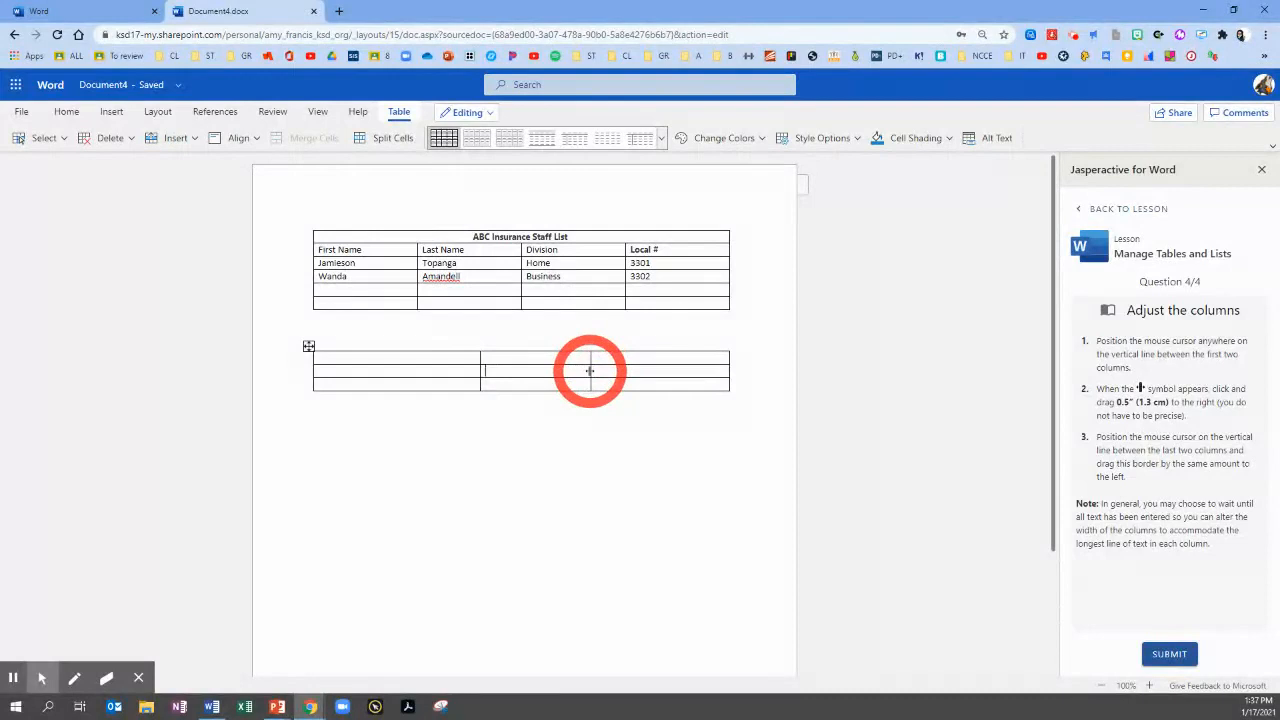
drag(589, 371, 551, 373)
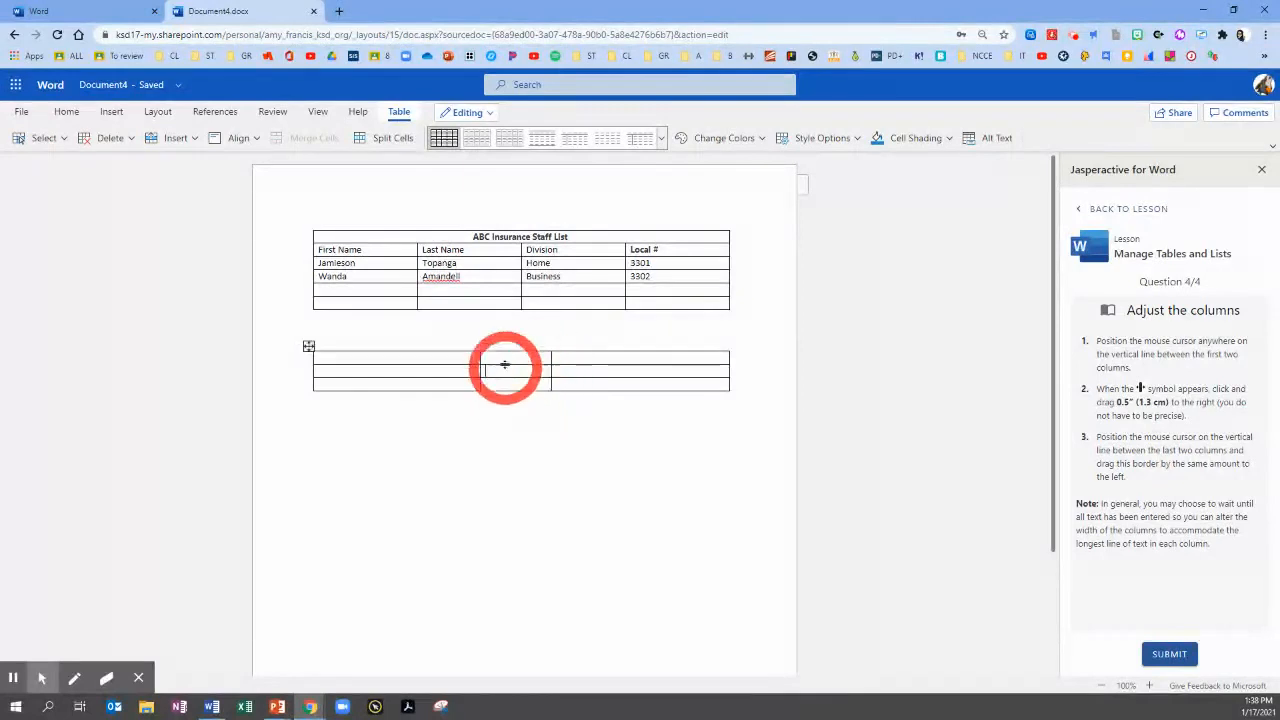
click(1165, 656)
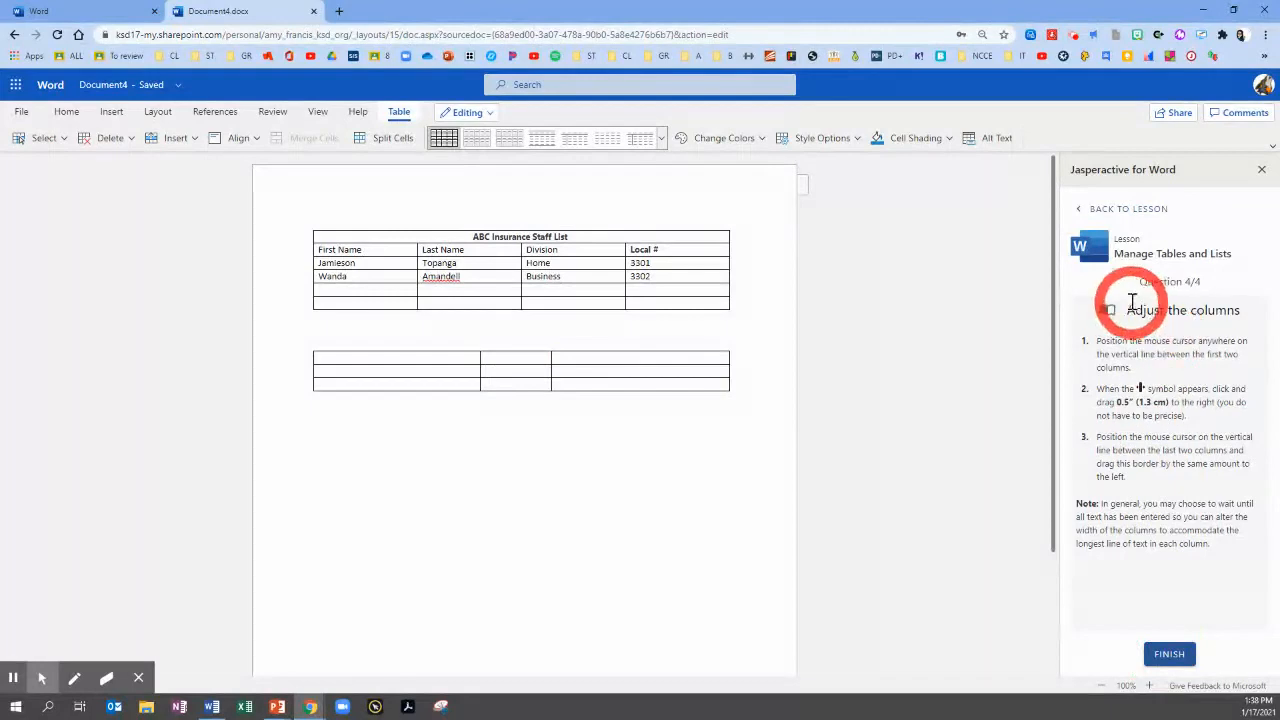
Finish the exercise through its results page and return to the lesson
click(1165, 656)
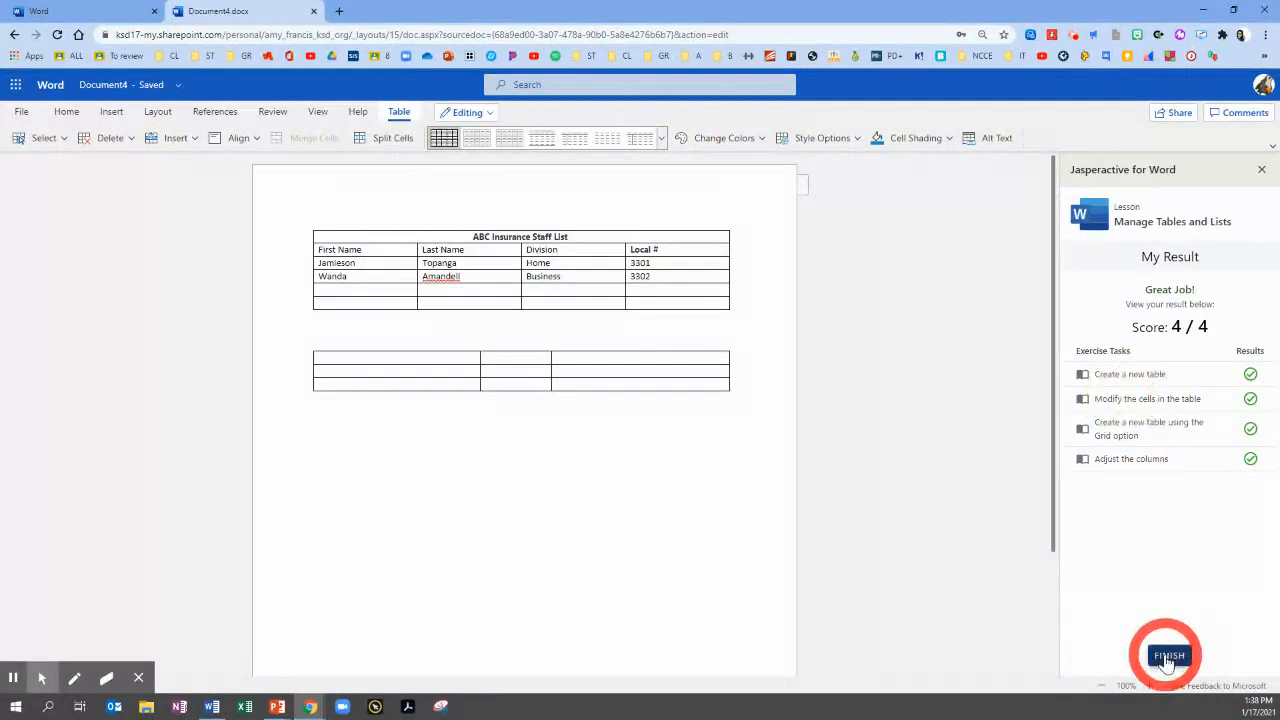
click(1168, 657)
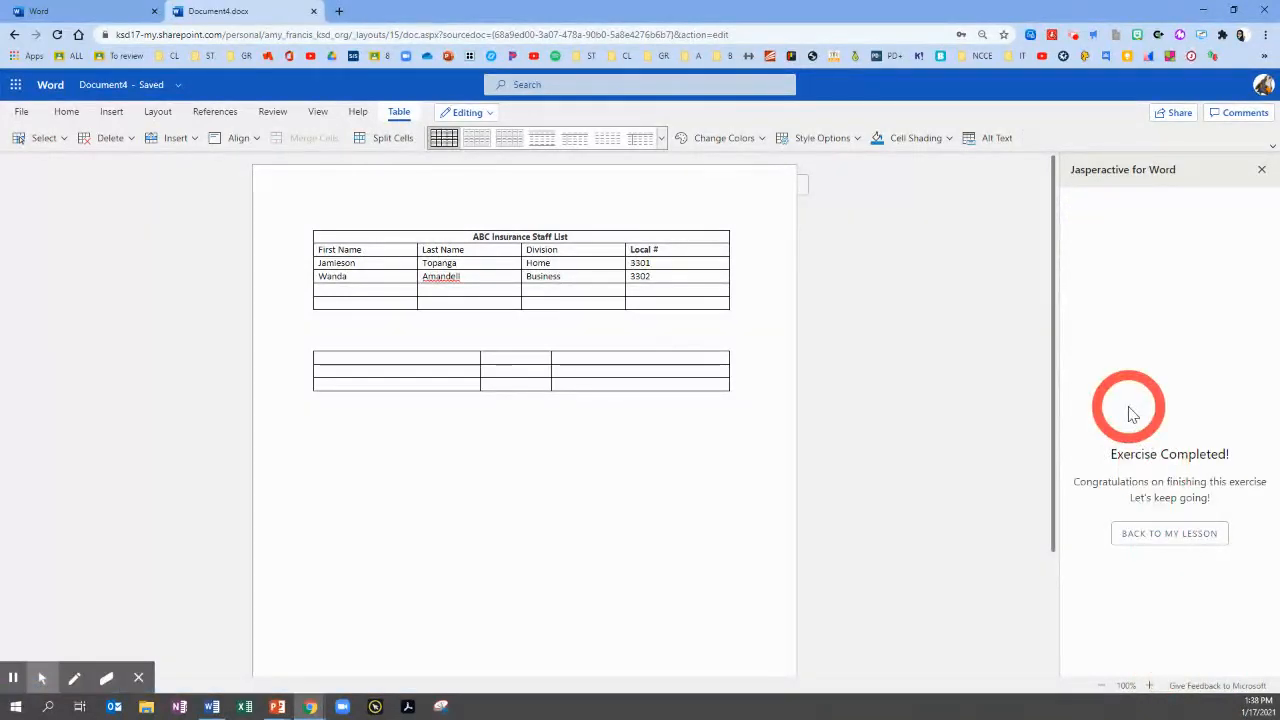
click(1155, 543)
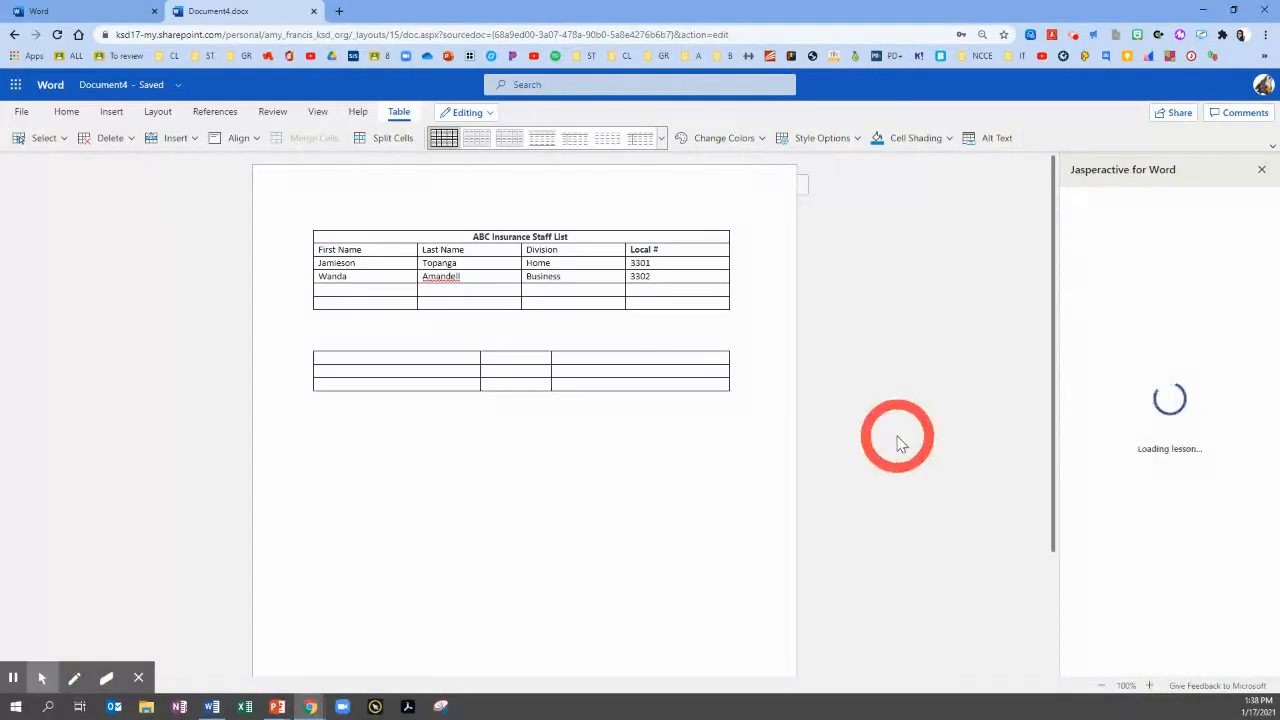